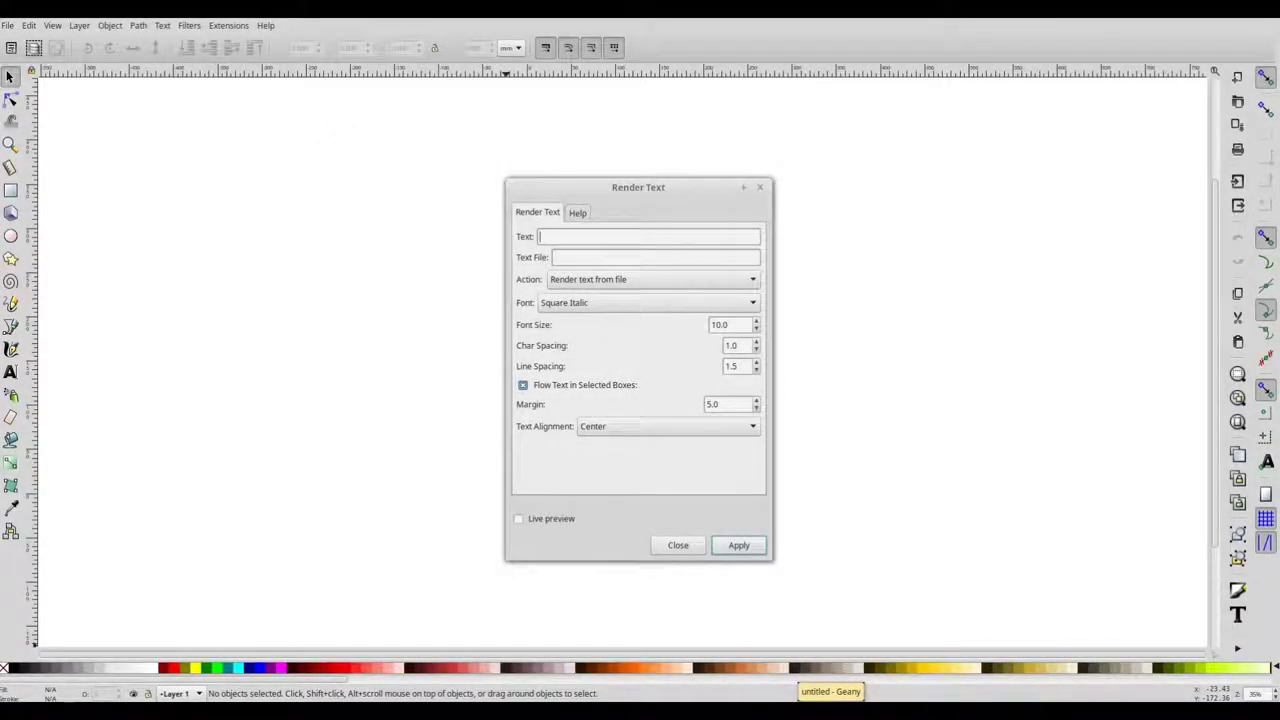
# Paste the Baloo passage into a new Geany document and replace its line breaks with literal \n.
pyautogui.hotkey('alt', 'Tab')
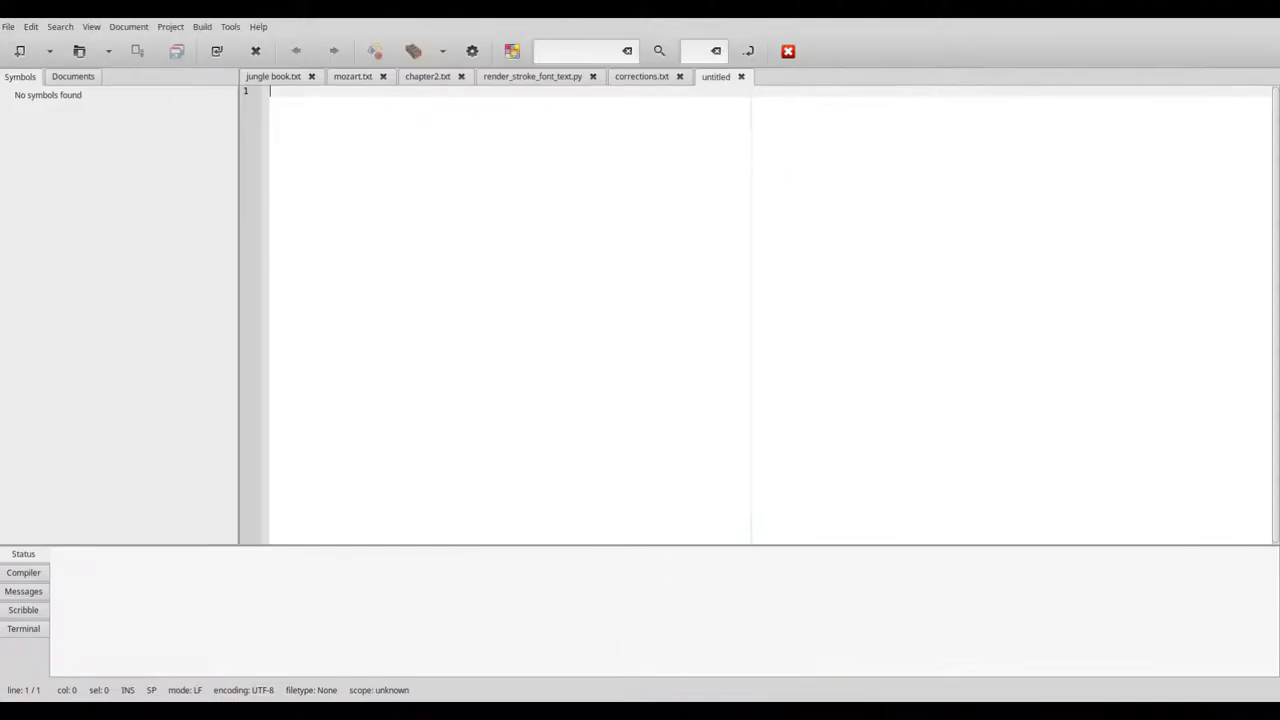
pyautogui.write('"They were very kind, and bade me come again. Why have I never been taken among the Monkey People? They stand on their feet as I do. They do not hit me with hard paws. They play all day. Let me get up! Bad Baloo, let me up! I will go play with them again."')
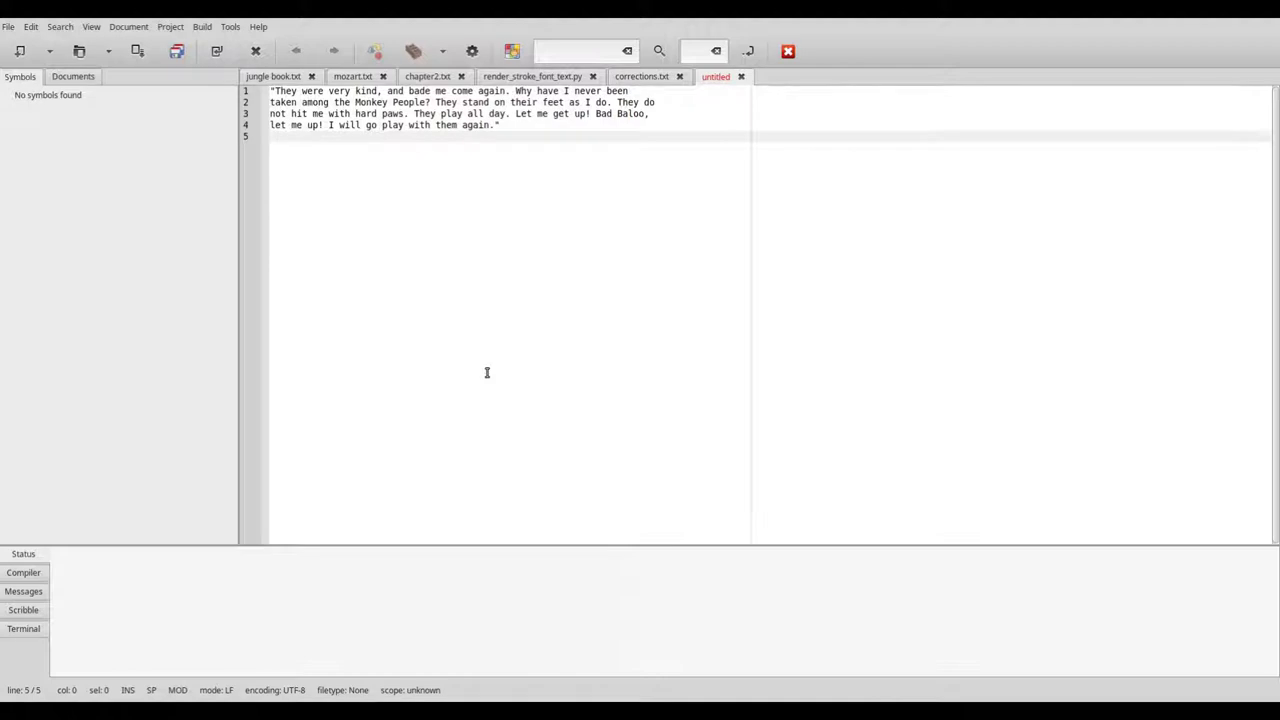
pyautogui.hotkey('ctrl', 'a')
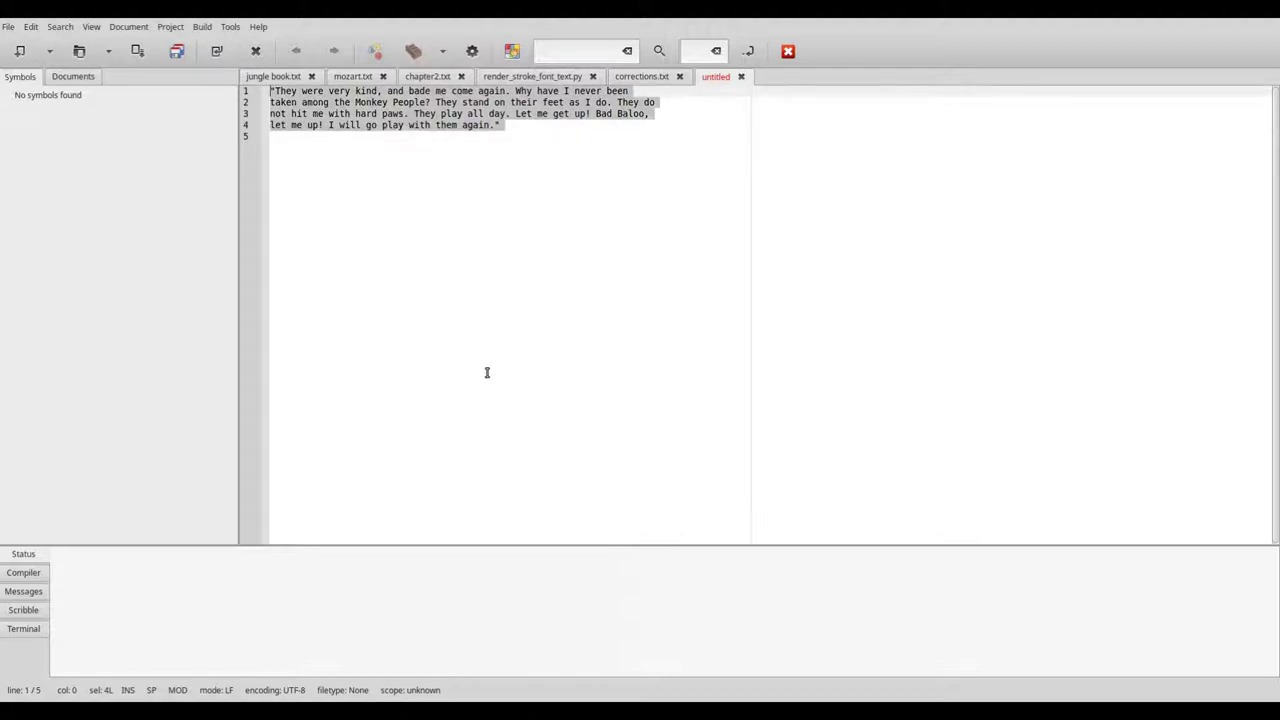
pyautogui.hotkey('ctrl', 'h')
pyautogui.write('\\')
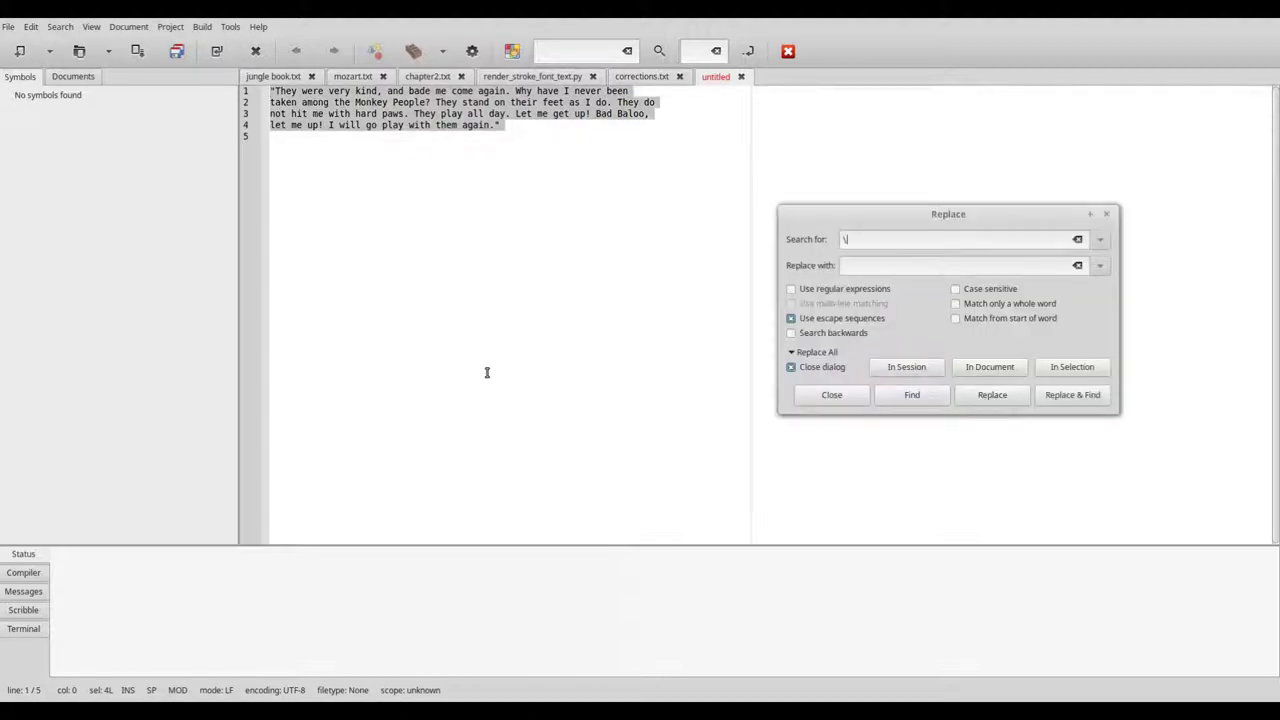
pyautogui.write('n\\\\n')
pyautogui.click(1060, 367)
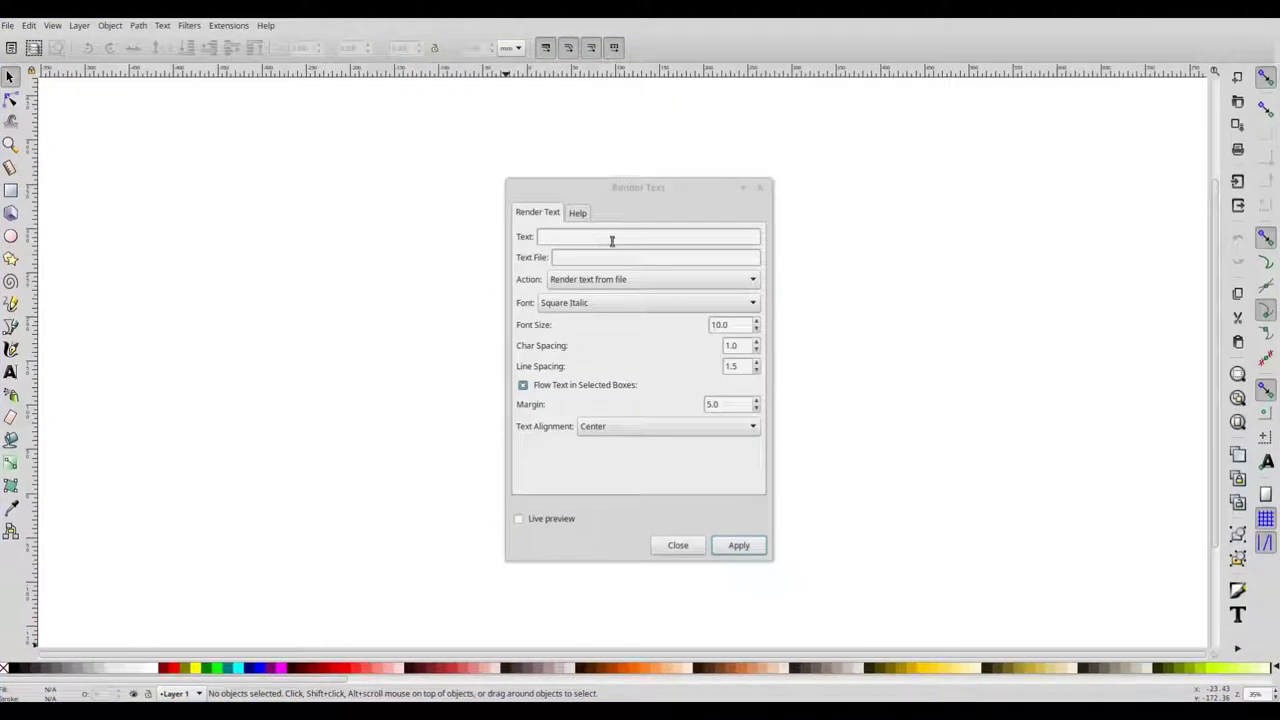
# Render the pasted one-line passage as Square Italic stroke-font text and zoom in on it.
pyautogui.click(612, 238)
pyautogui.hotkey('ctrl', 'v')
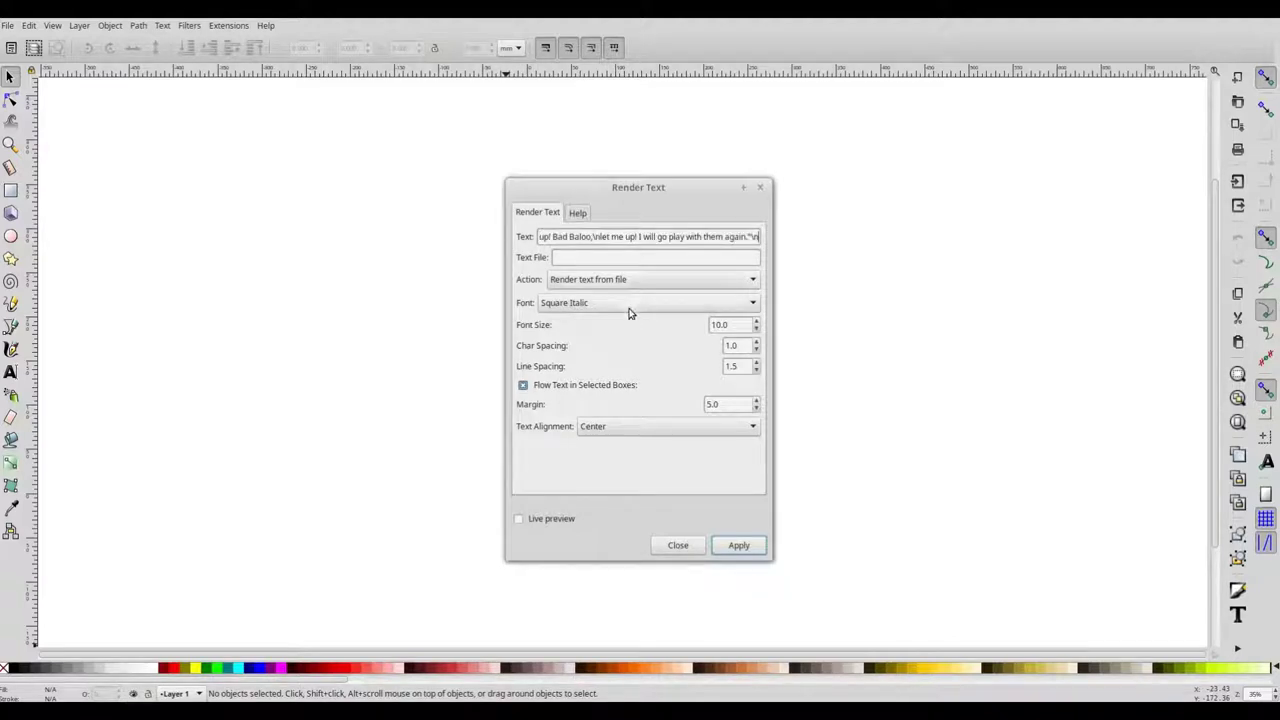
pyautogui.click(617, 283)
pyautogui.click(617, 285)
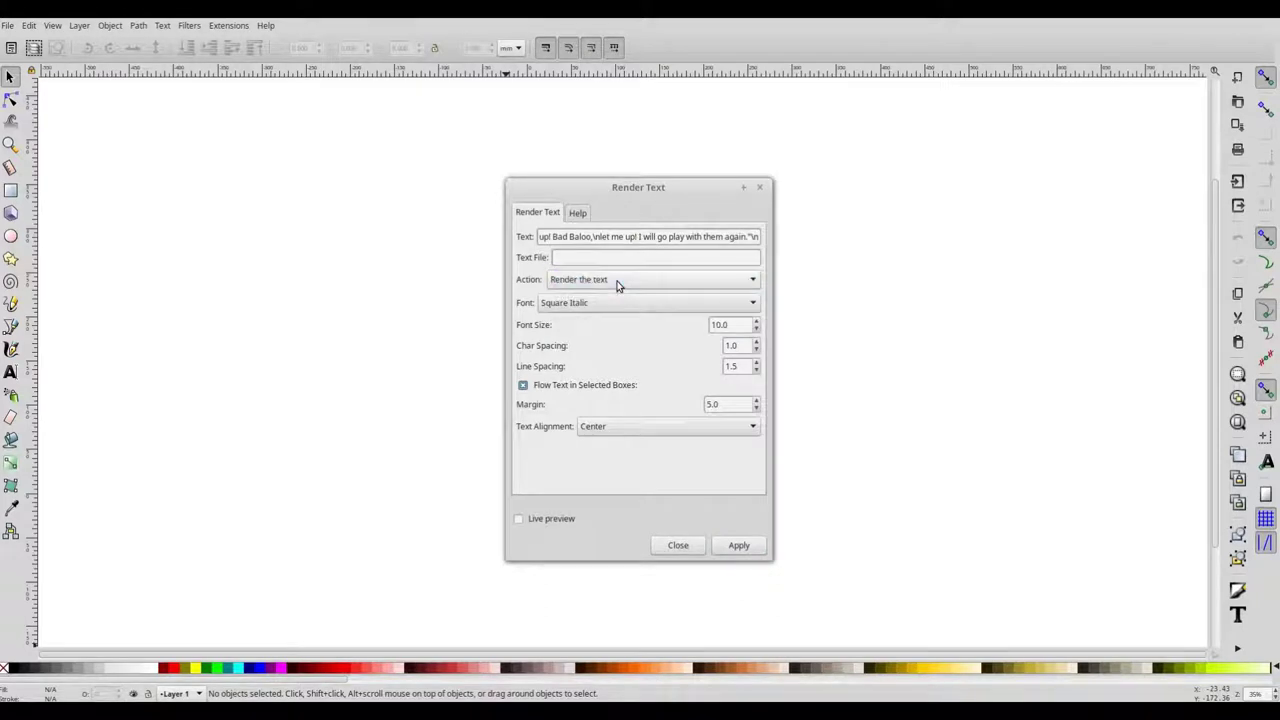
pyautogui.click(737, 549)
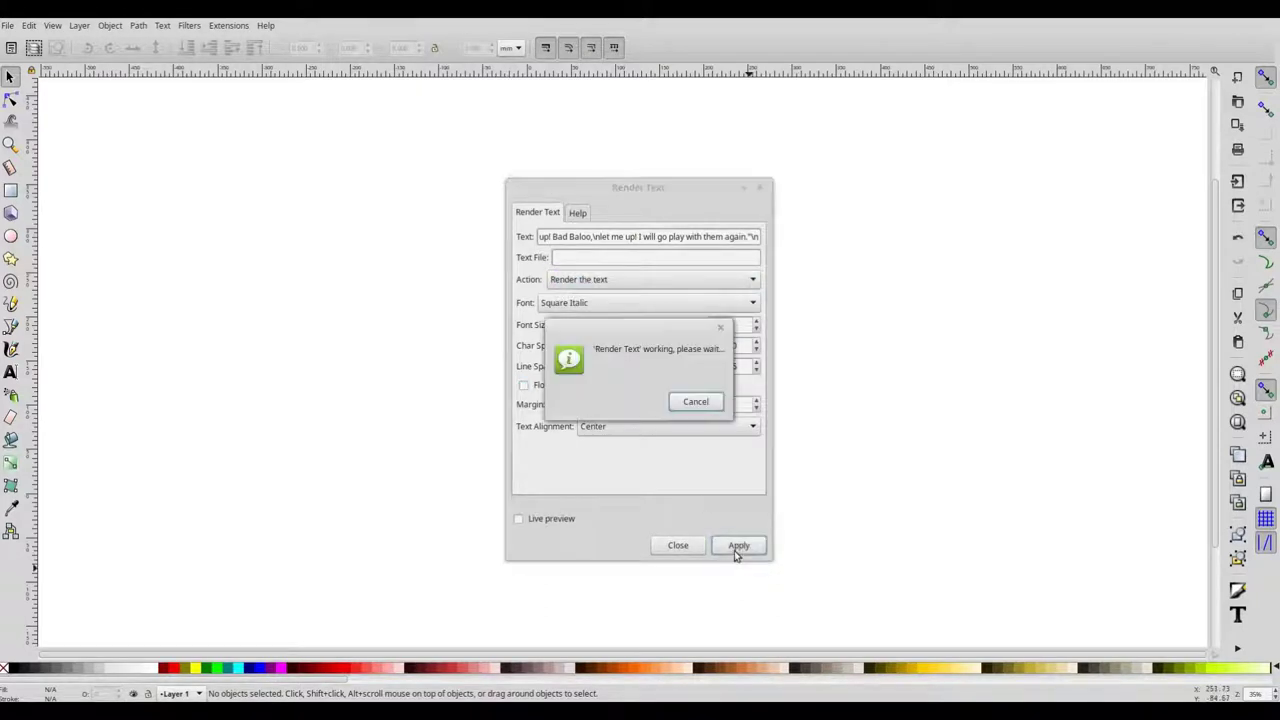
pyautogui.click(678, 545)
pyautogui.press('4')
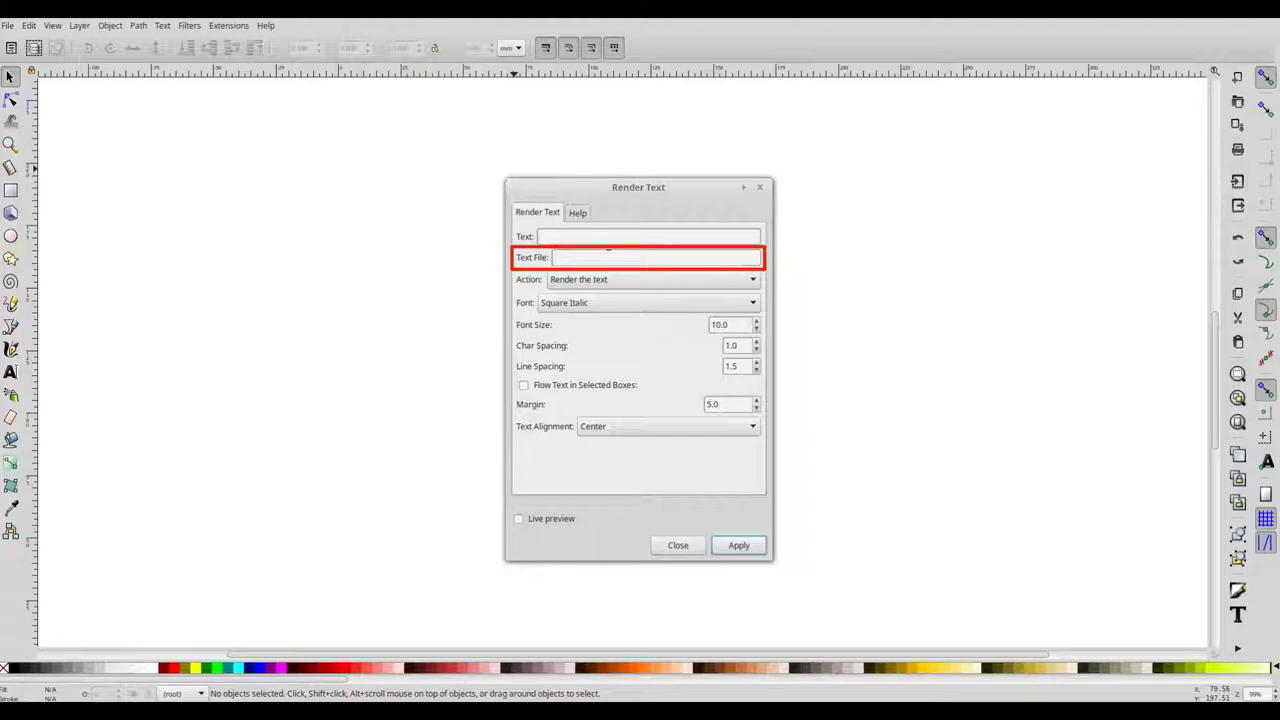
# Render /home/user/chapter2.txt from file onto the canvas and scroll through the resulting column.
pyautogui.write('/home/user/')
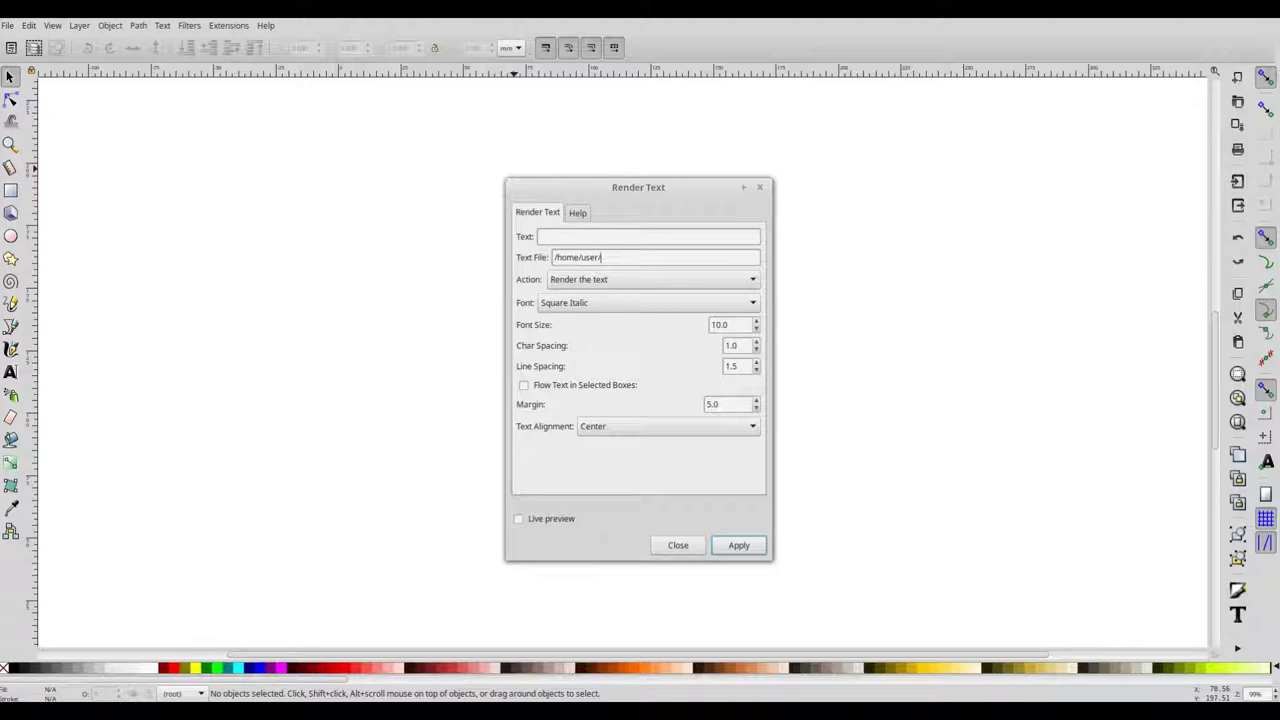
pyautogui.write('chapter2.txt')
pyautogui.click(600, 280)
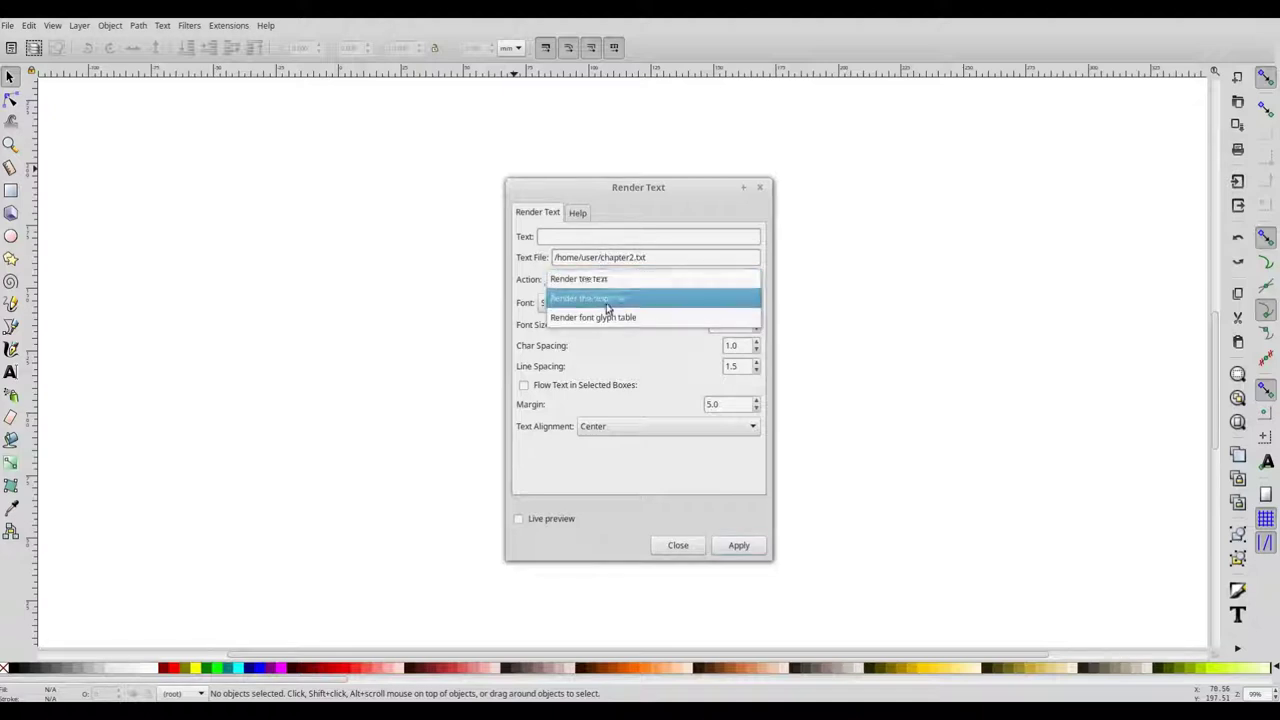
pyautogui.click(606, 303)
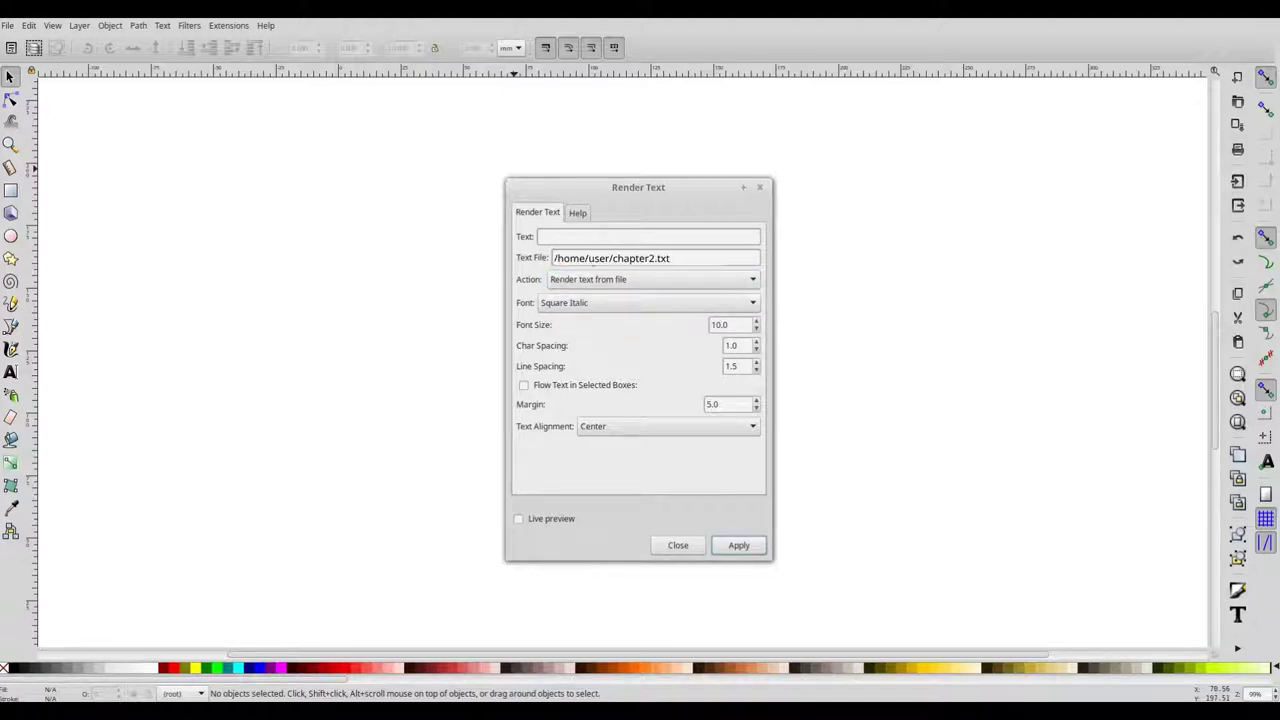
pyautogui.click(737, 548)
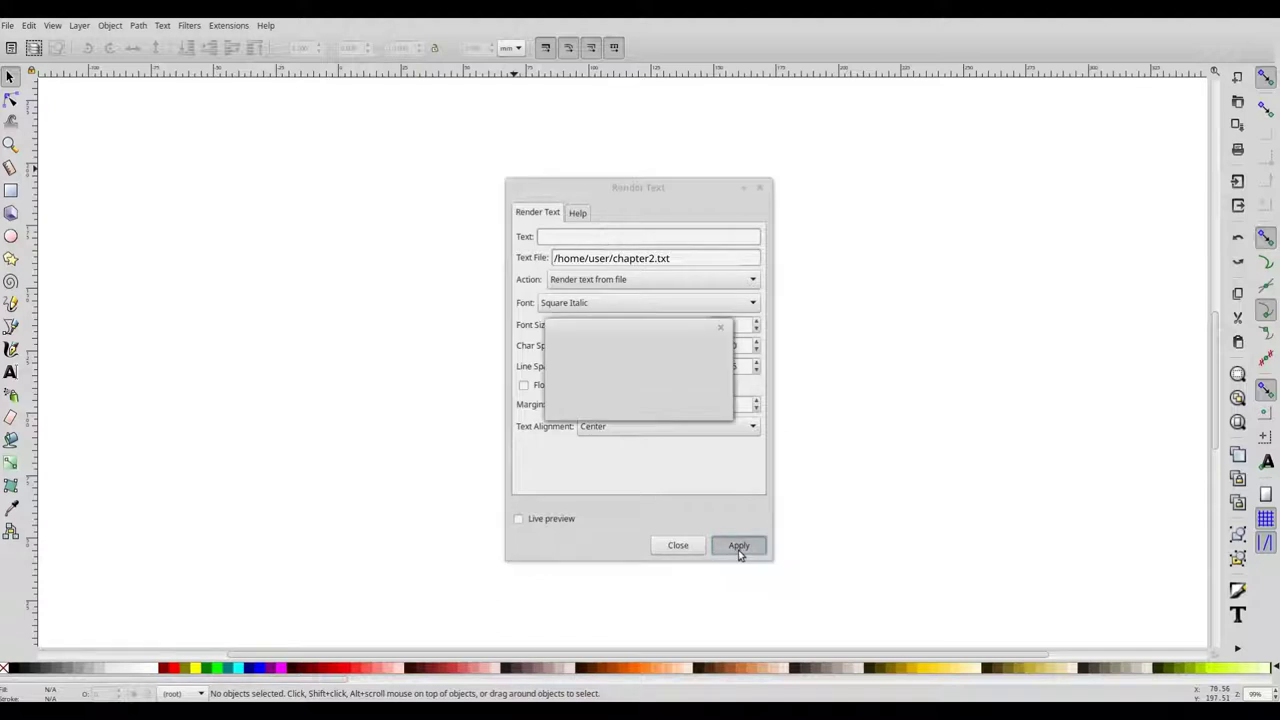
pyautogui.click(679, 545)
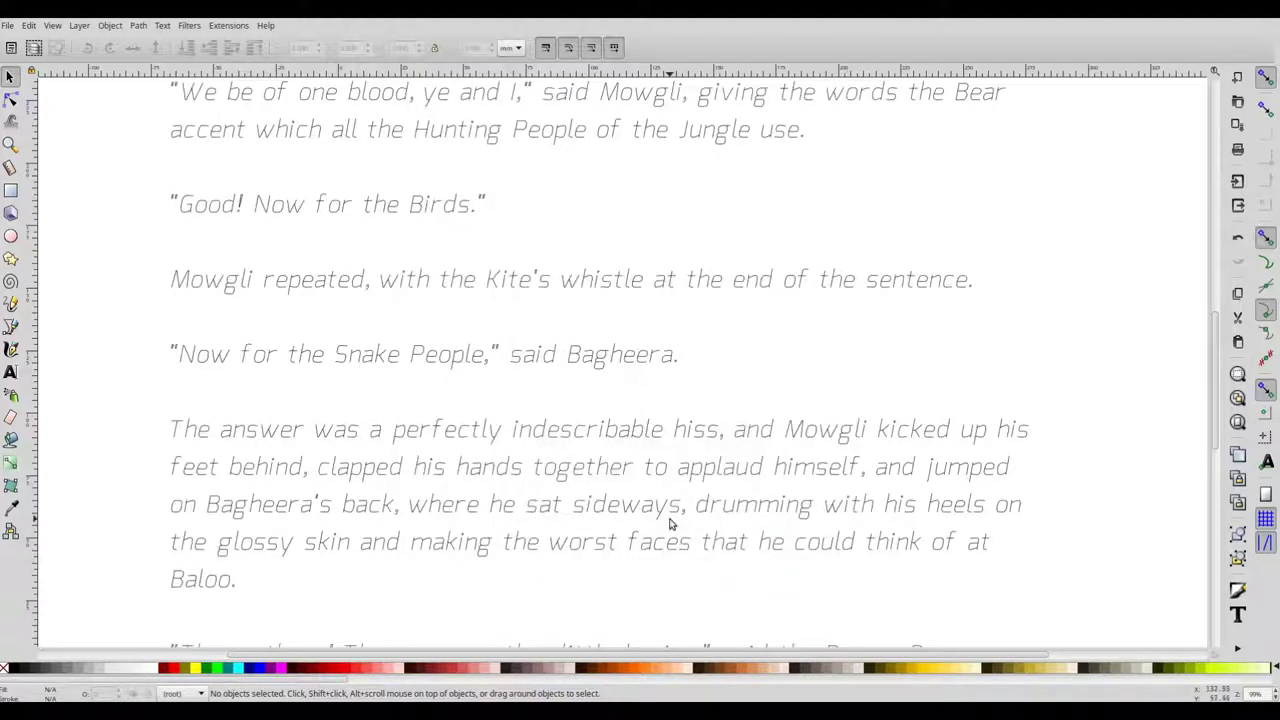
pyautogui.scroll(-3, 670, 523)
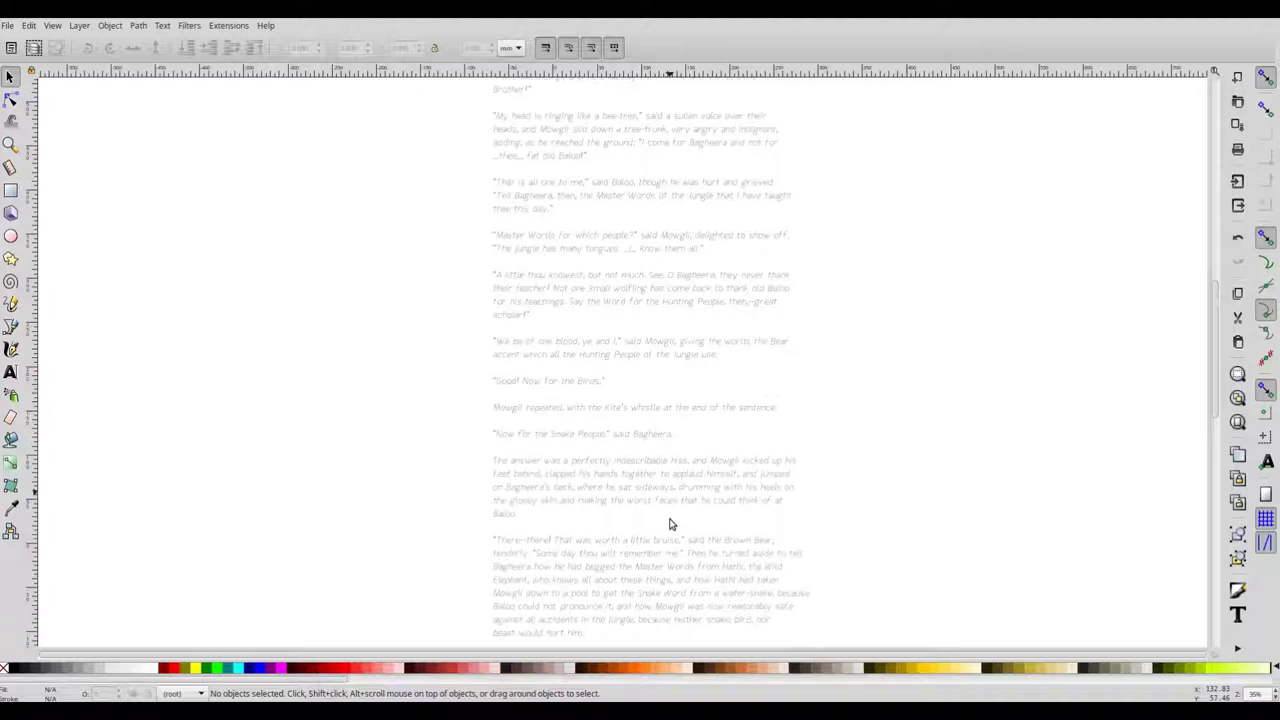
pyautogui.scroll(-5, 670, 523)
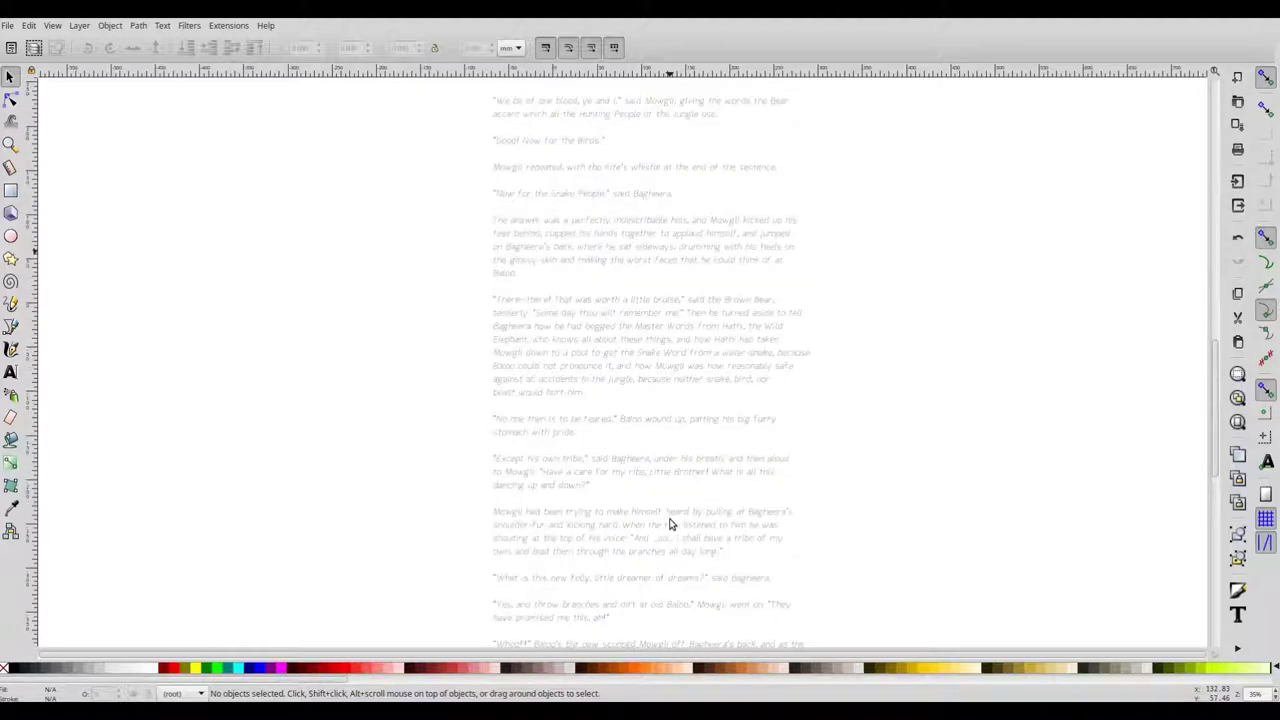
pyautogui.scroll(-8, 670, 523)
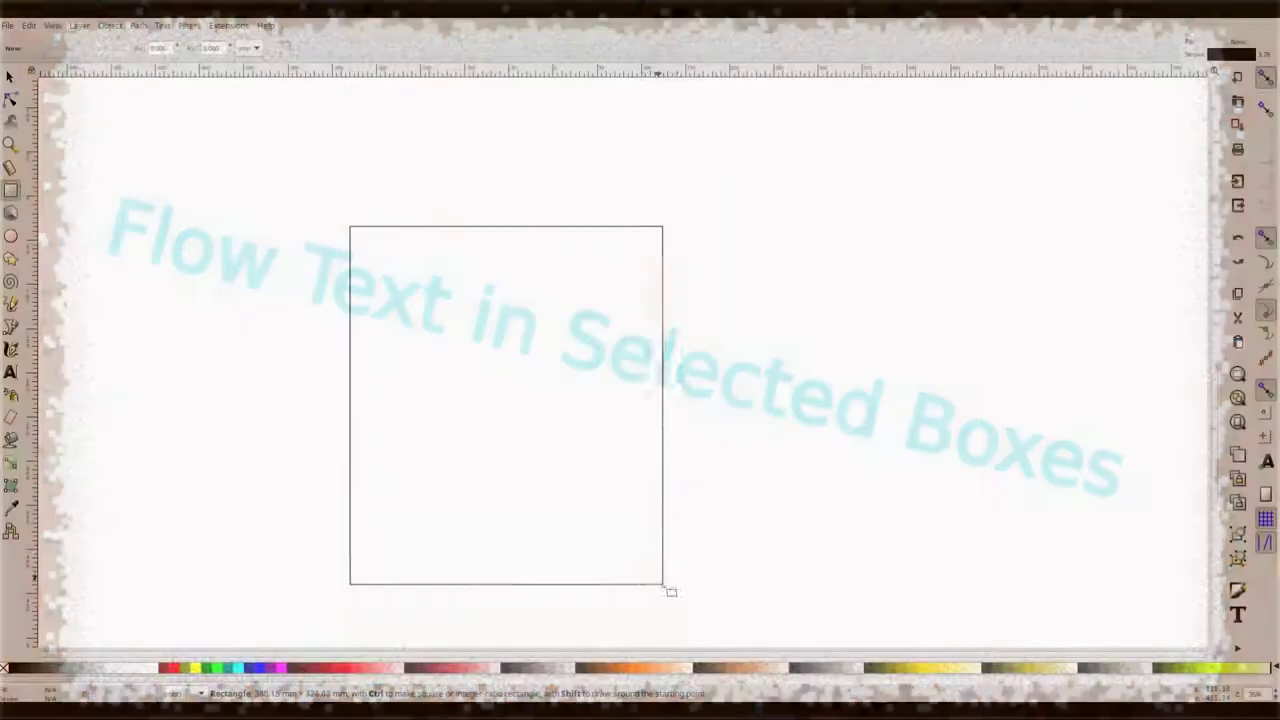
# Move the rectangle to the page's upper left and duplicate it.
pyautogui.press('s')
pyautogui.moveTo(434, 233); pyautogui.dragTo(614, 123)
pyautogui.hotkey('ctrl', 'd')
pyautogui.press('Escape')
# Flow chapter2.txt left-aligned into both selected rectangles.
pyautogui.click(419, 314)
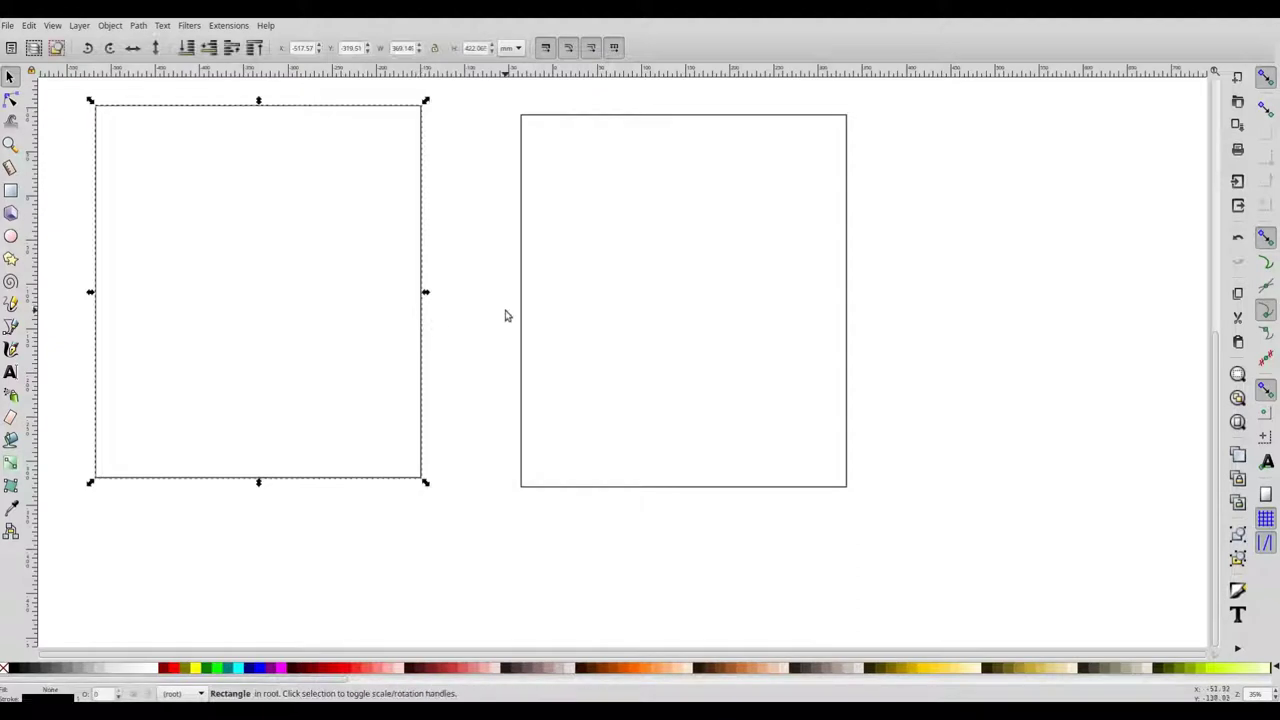
pyautogui.click(520, 316)
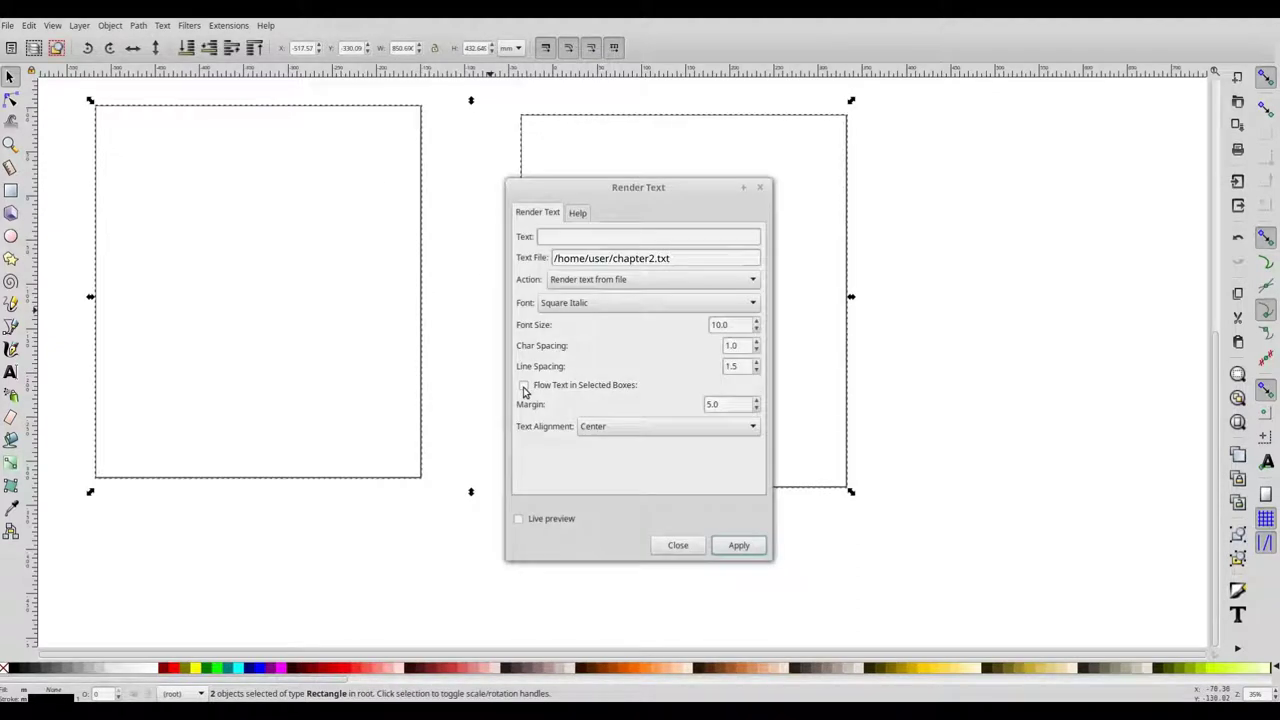
pyautogui.click(523, 388)
pyautogui.click(650, 428)
pyautogui.click(600, 386)
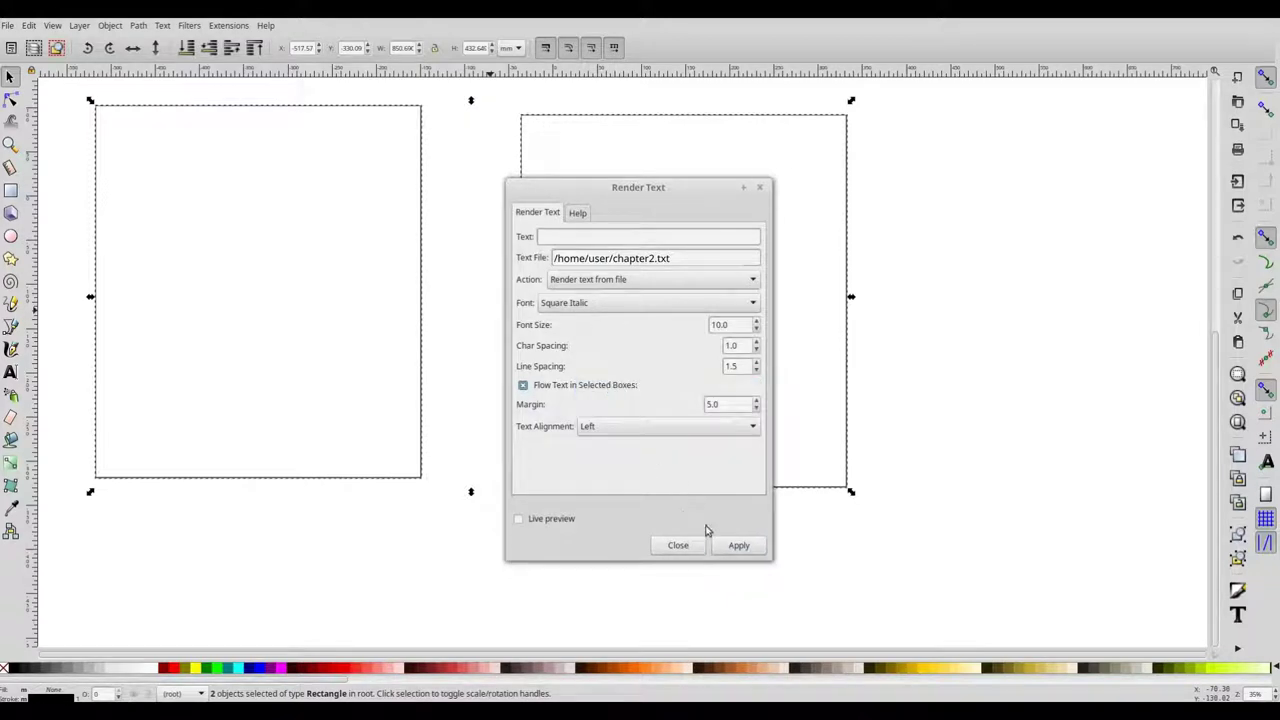
pyautogui.click(738, 547)
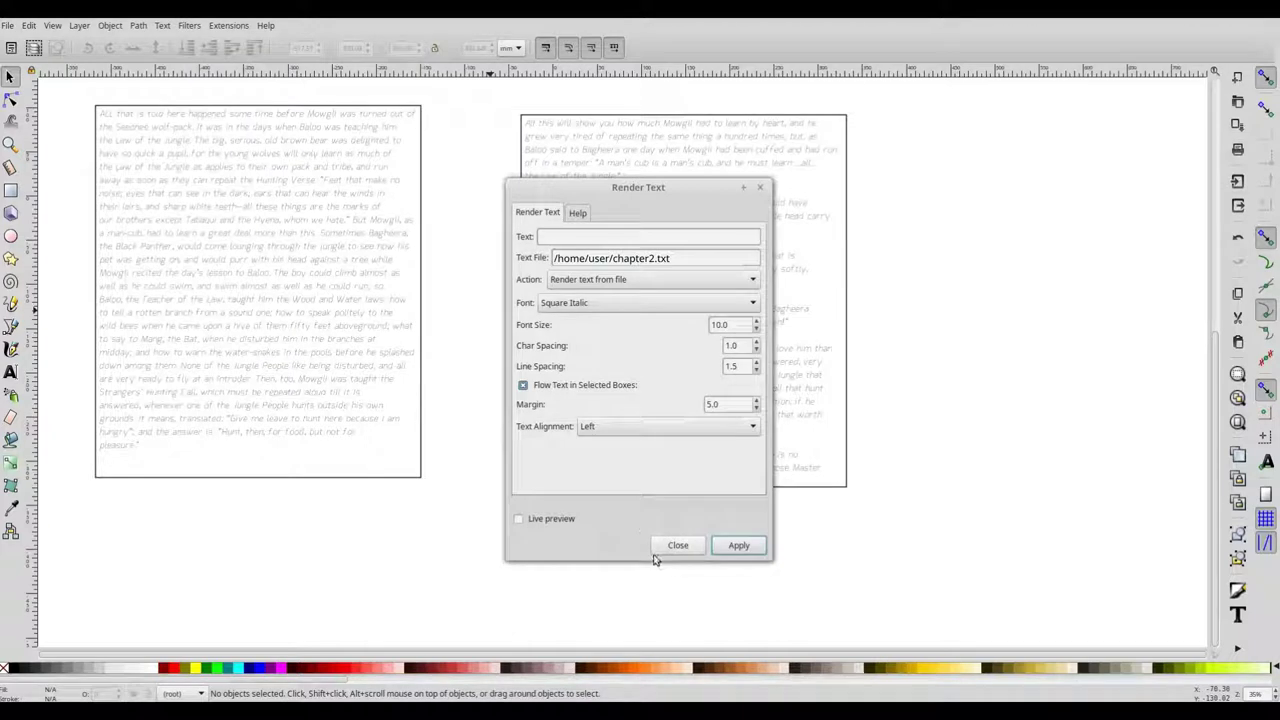
pyautogui.click(667, 547)
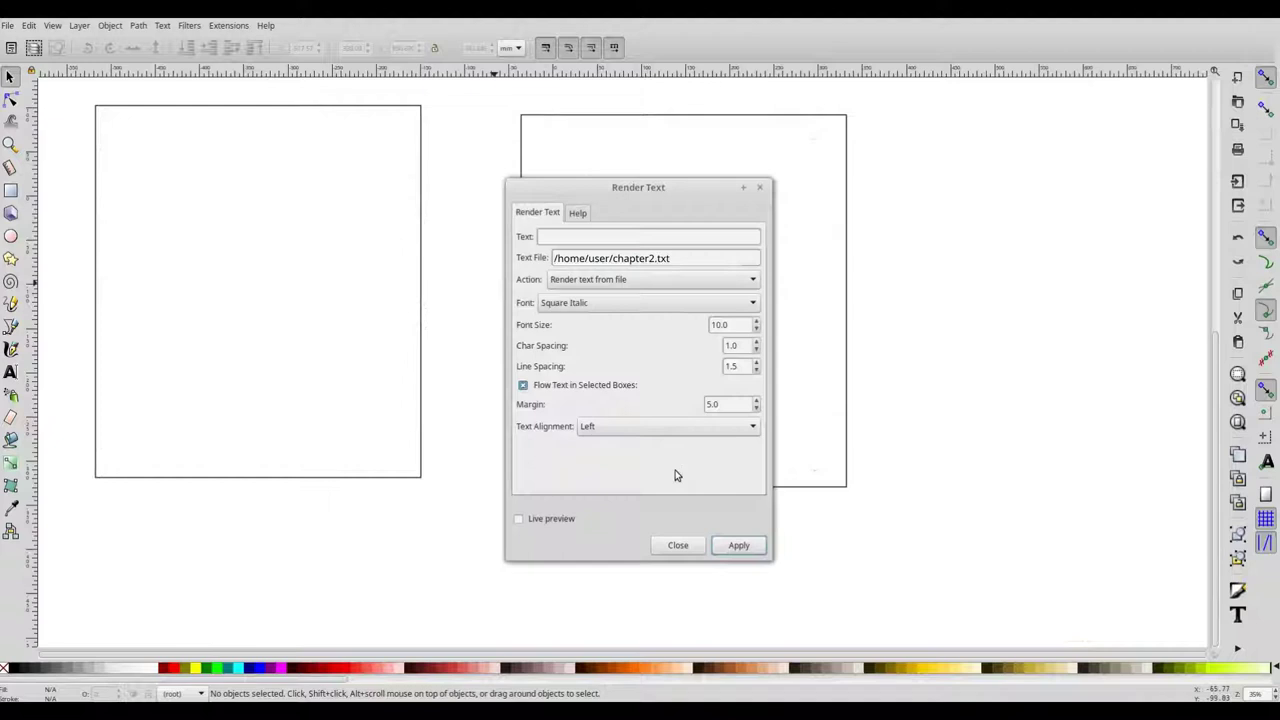
# Set Render Text to Justified alignment with the Script font at size 15.
pyautogui.click(640, 430)
pyautogui.click(645, 484)
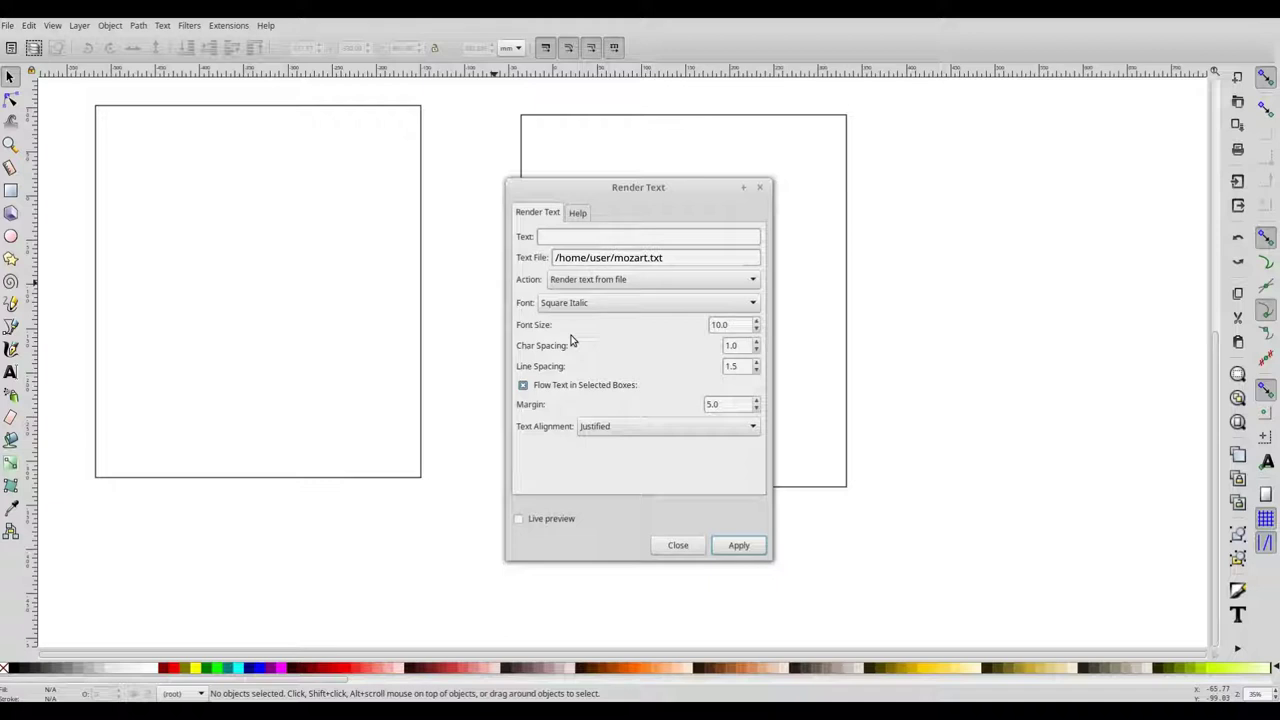
pyautogui.click(576, 304)
pyautogui.click(645, 283)
pyautogui.write('15')
# Select both rectangles and render mozart.txt into them.
pyautogui.click(376, 107)
pyautogui.hotkey('ctrl', 'a')
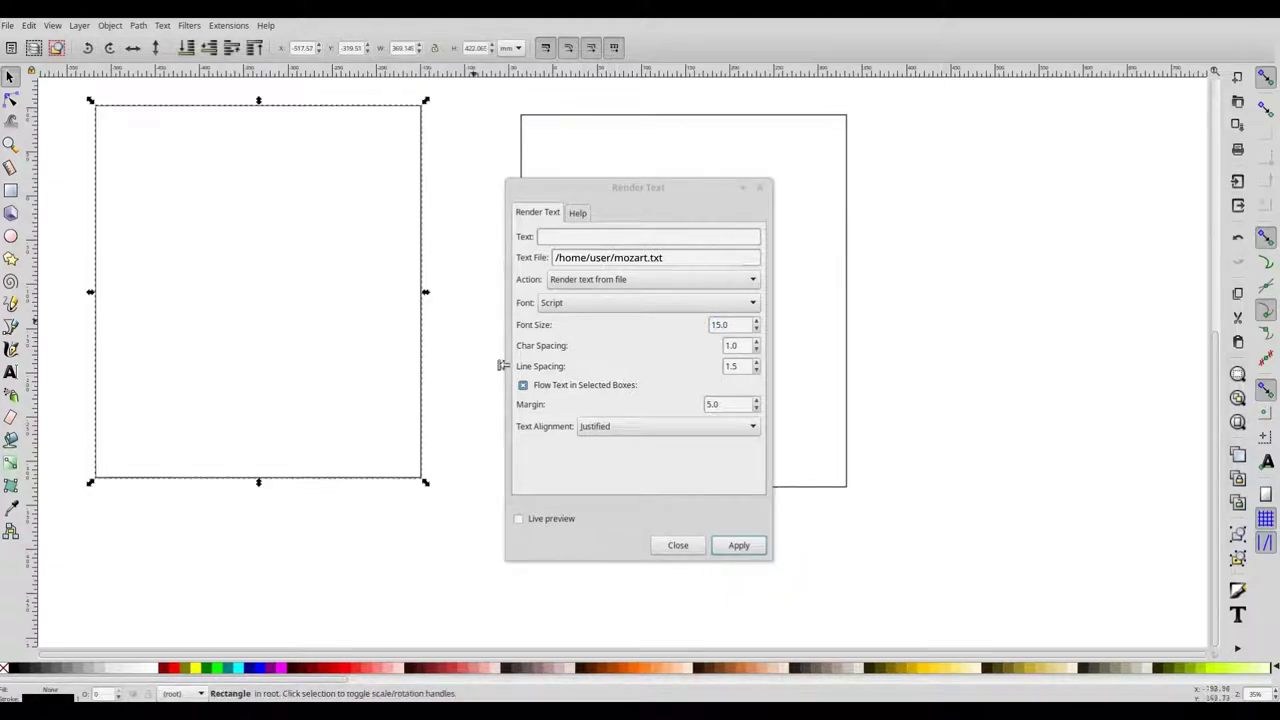
pyautogui.click(757, 546)
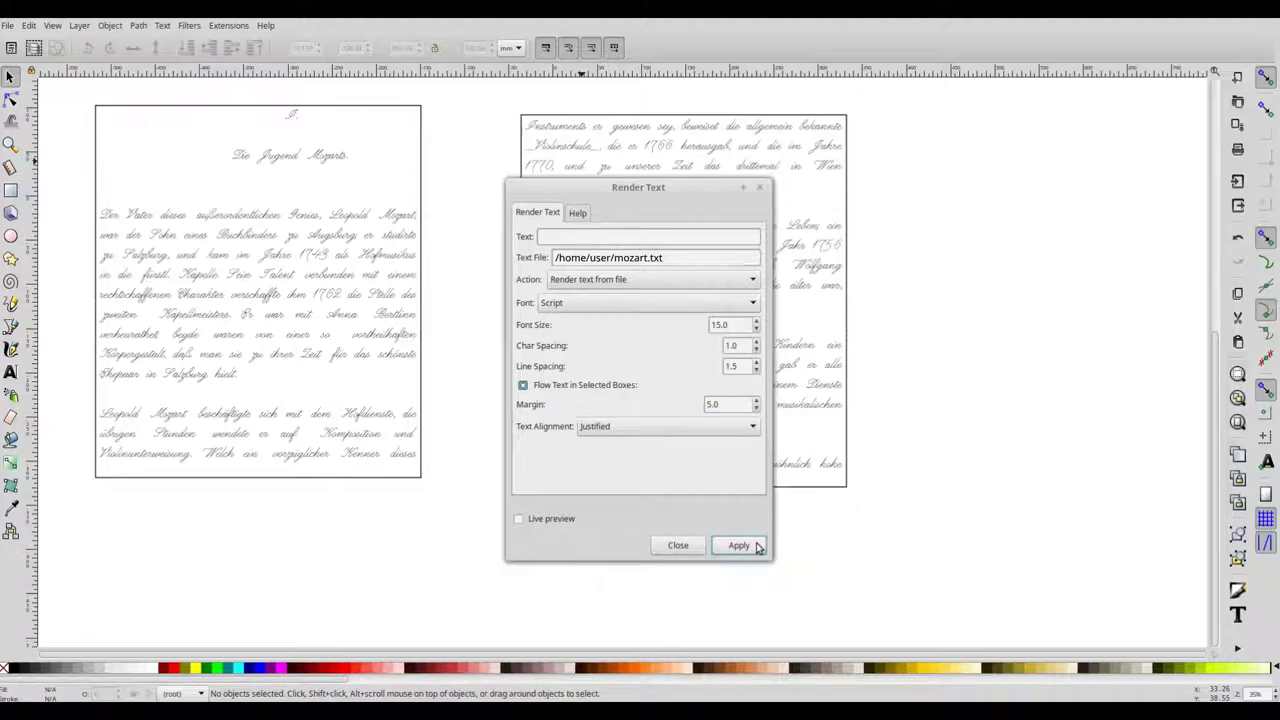
pyautogui.click(697, 544)
pyautogui.keyDown('ctrl'); pyautogui.scroll(1, 655, 495); pyautogui.keyUp('ctrl')
pyautogui.scroll(1, 756, 424)
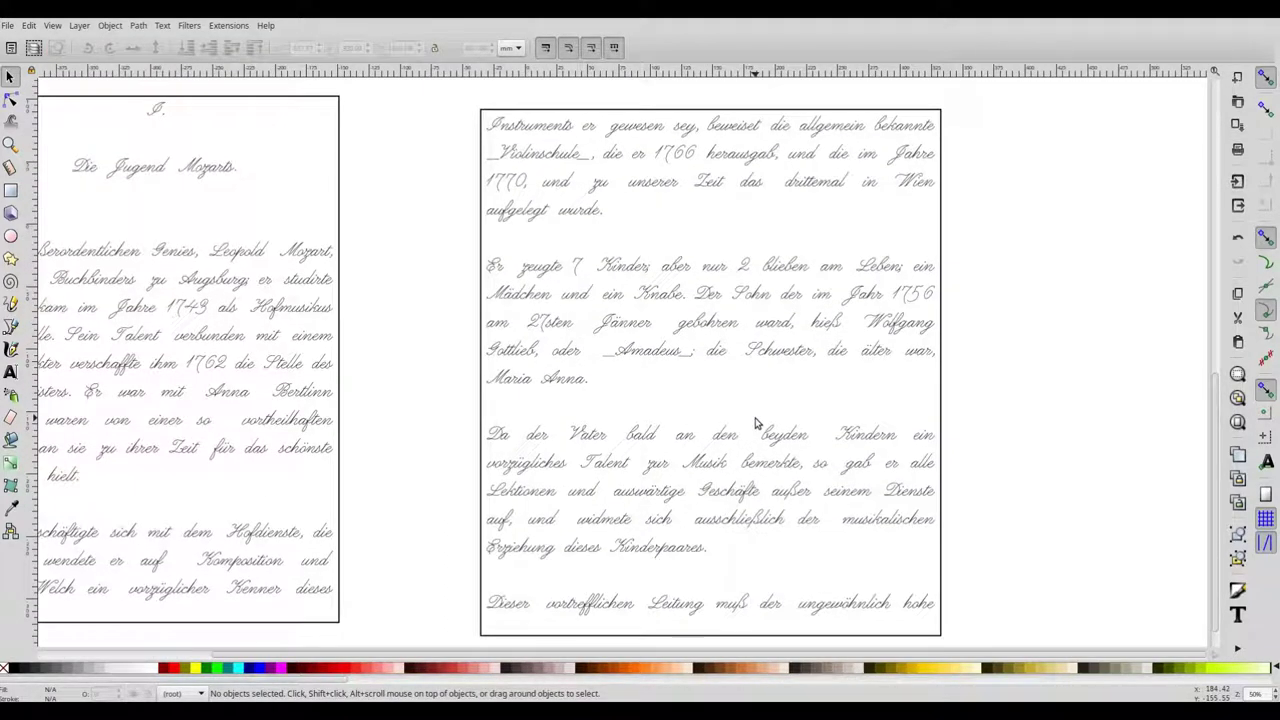
# With all three rectangles selected, set the margin to 0 and render the text across them.
pyautogui.press('ctrl')
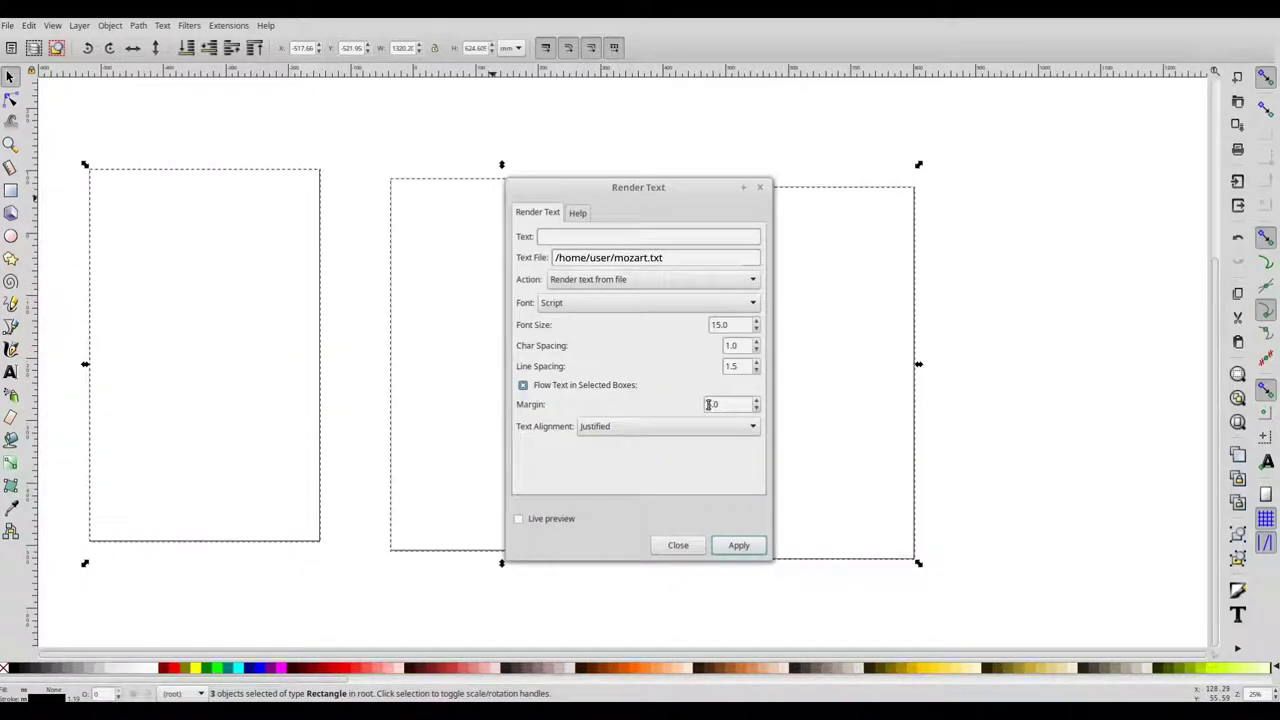
pyautogui.write('0')
pyautogui.click(740, 546)
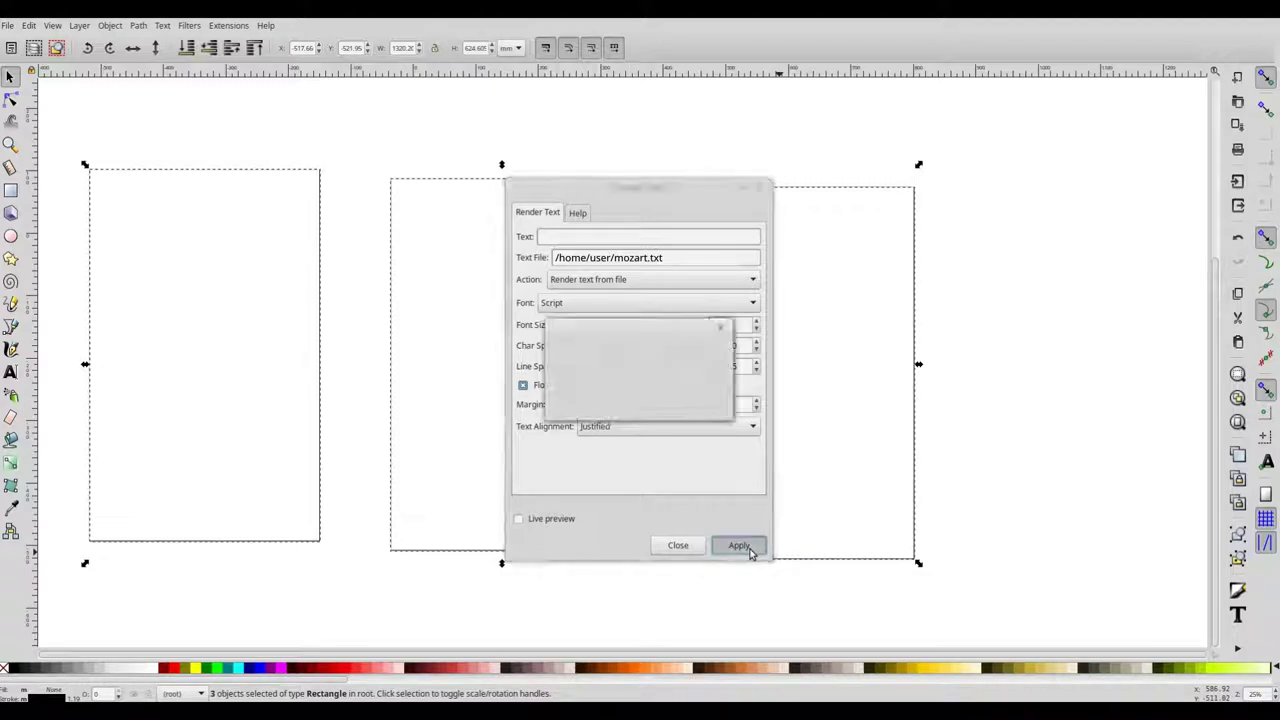
pyautogui.click(680, 547)
pyautogui.scroll(2, 805, 490)
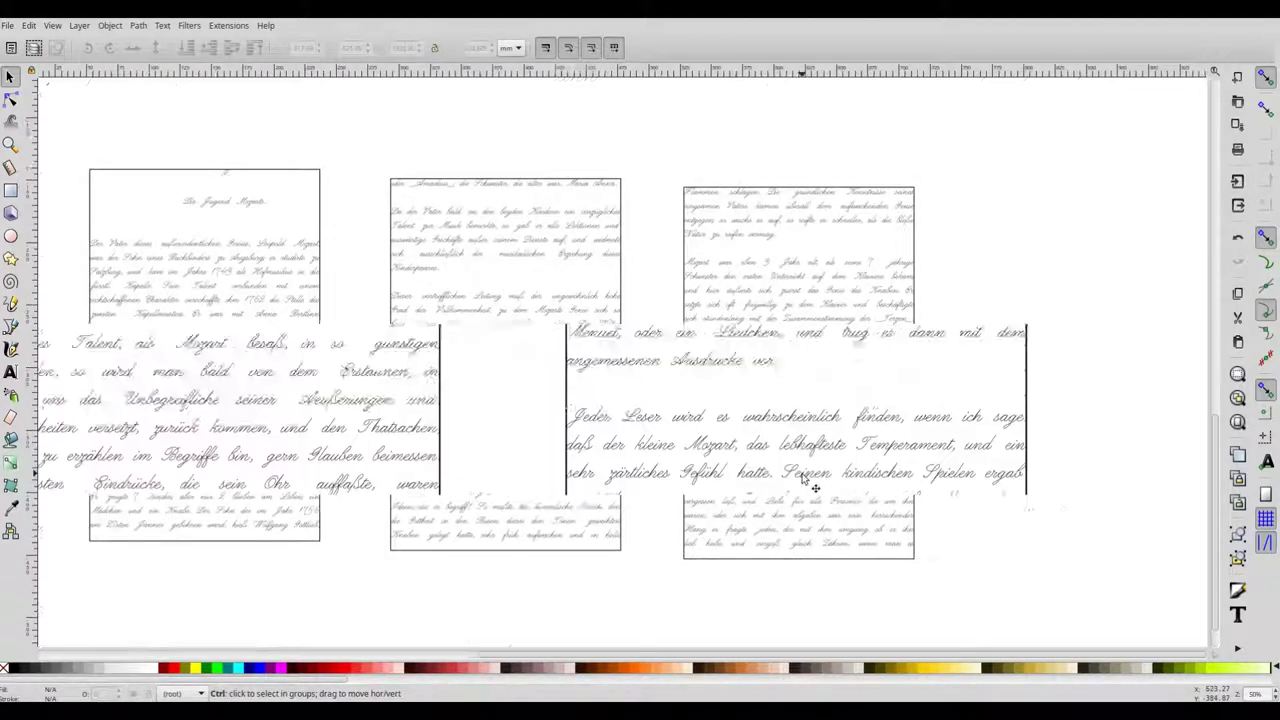
pyautogui.scroll(-2, 807, 483)
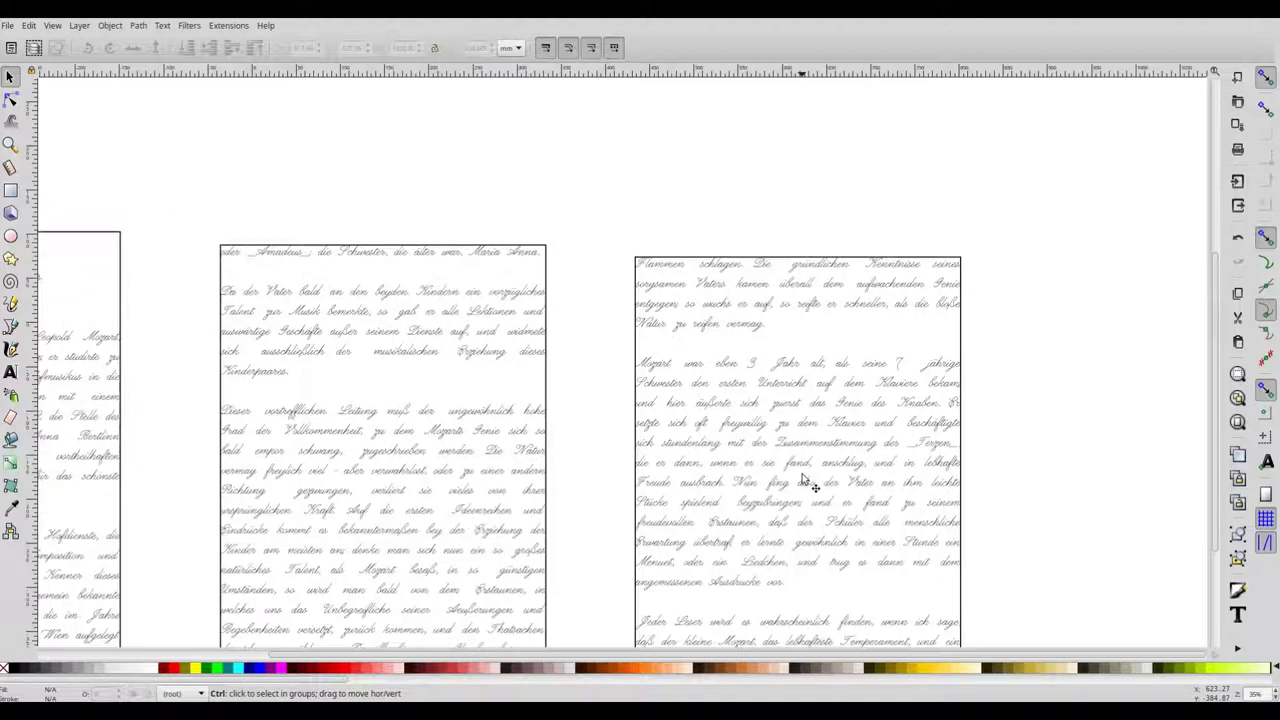
pyautogui.moveTo(872, 368); pyautogui.dragTo(914, 317)
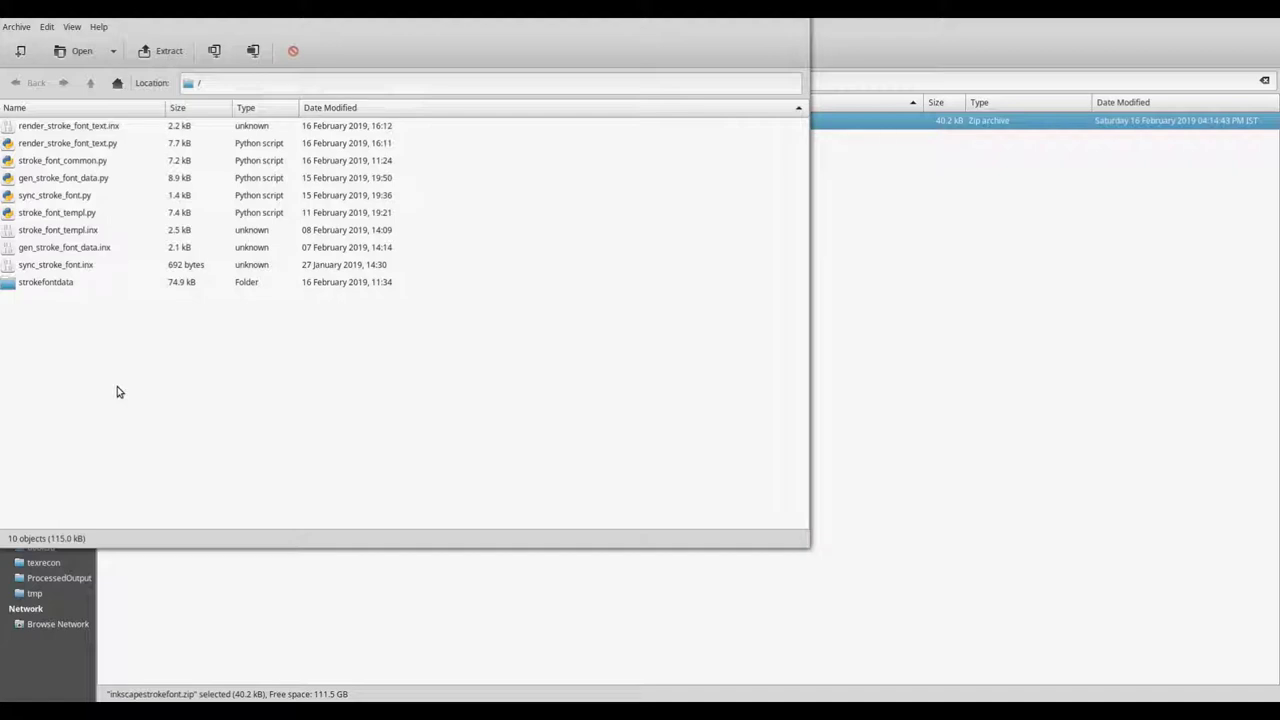
# Open the strokefontdata folder in the inkscapestrokefont.zip archive.
pyautogui.doubleClick(70, 281)
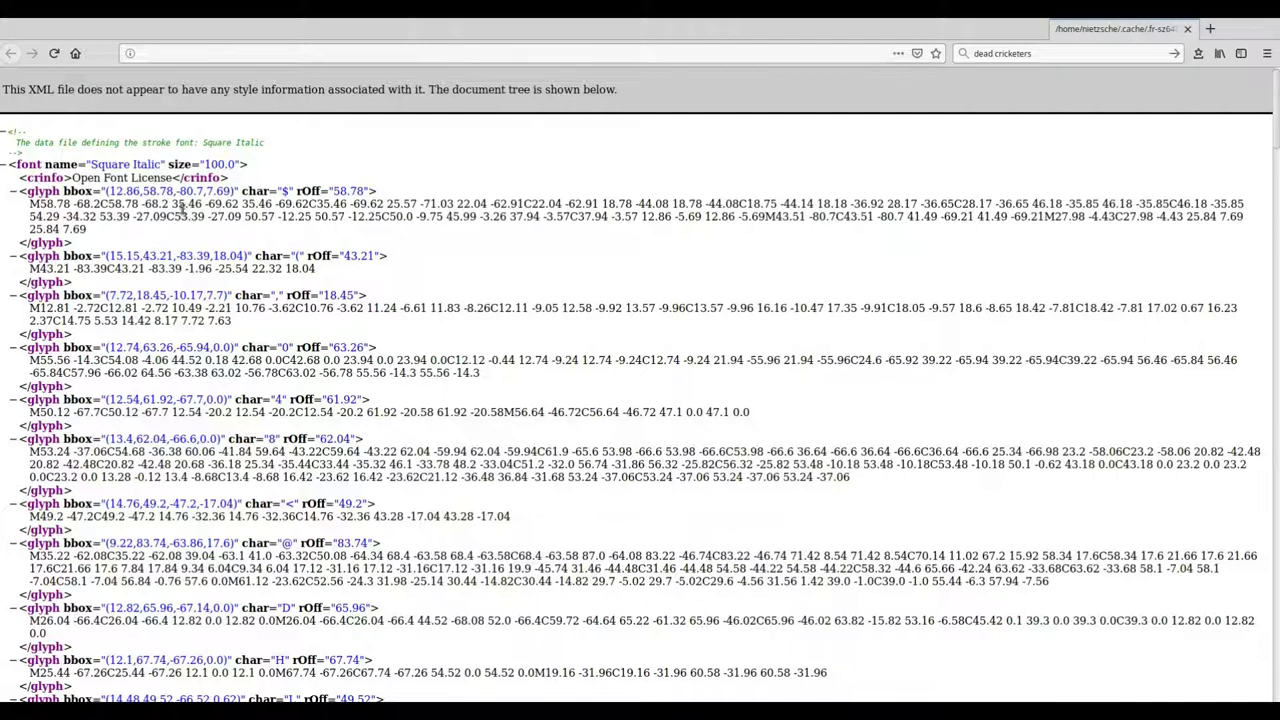
# Collapse the Square Italic font element, close Inkscape's template dialog, and return to Inkscape.
pyautogui.click(207, 164)
pyautogui.doubleClick(207, 164)
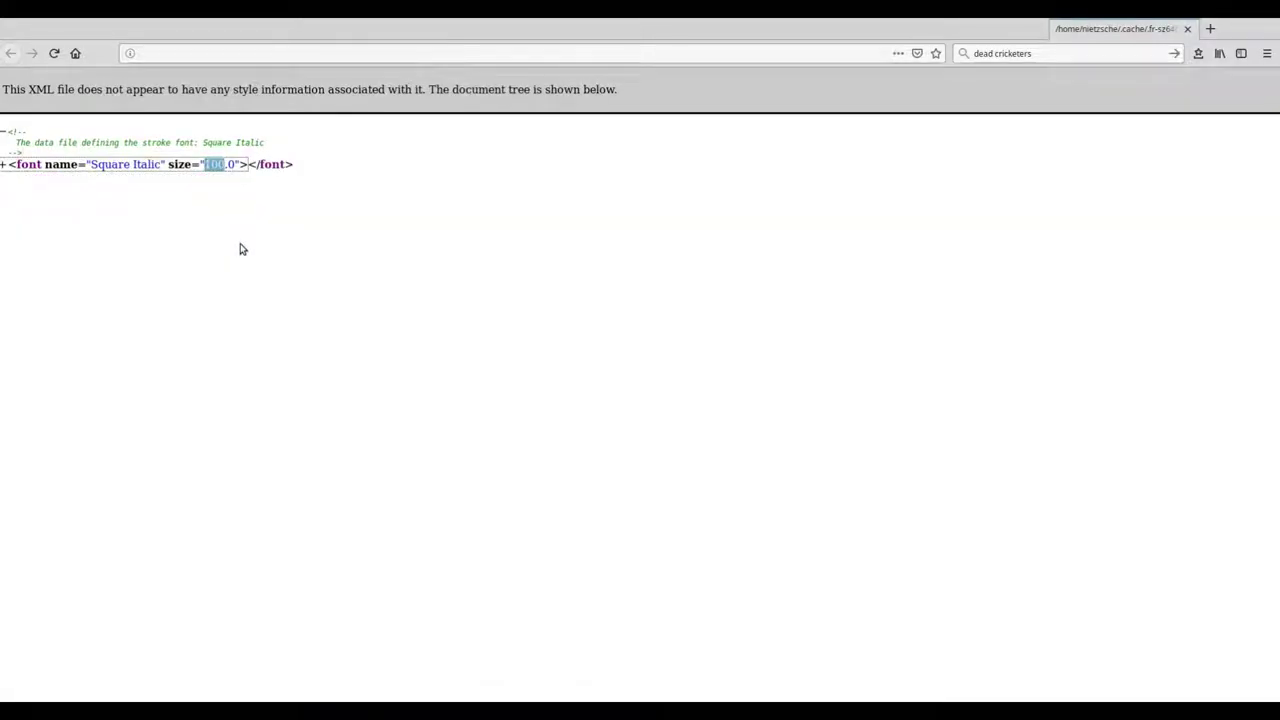
pyautogui.hotkey('alt', 'Tab')
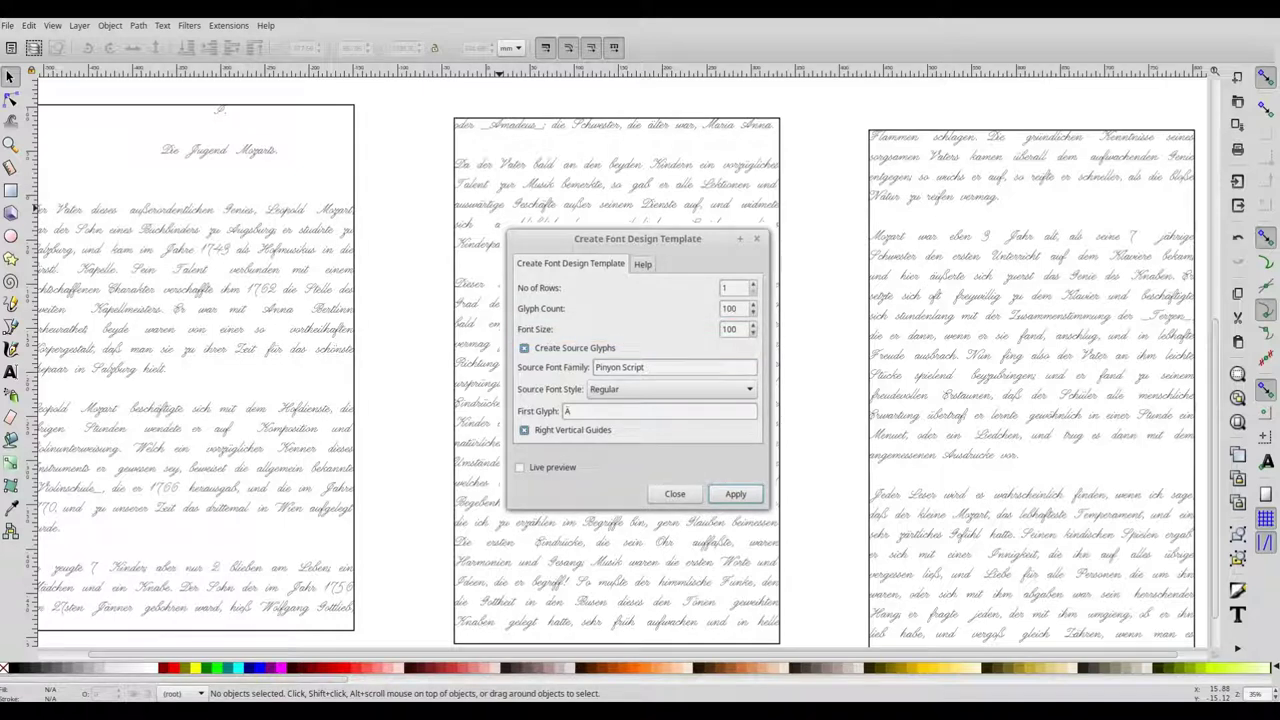
pyautogui.click(675, 494)
pyautogui.hotkey('alt', 'Tab')
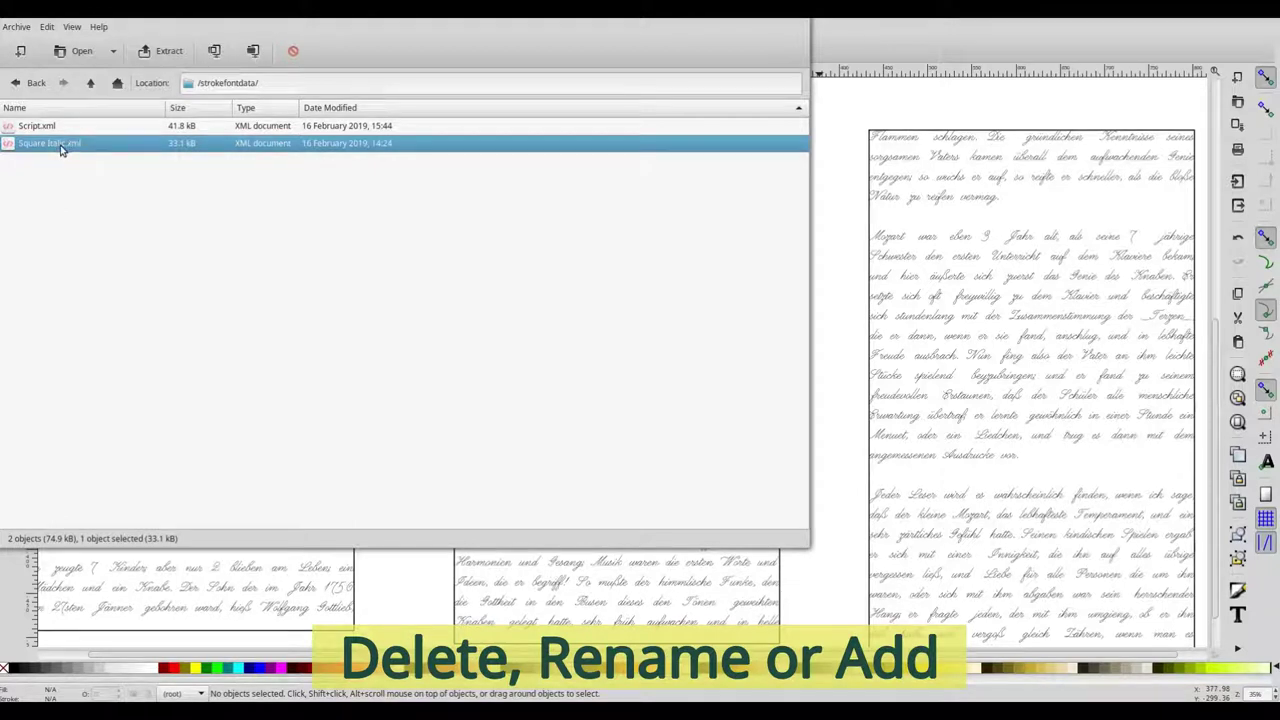
pyautogui.click(912, 56)
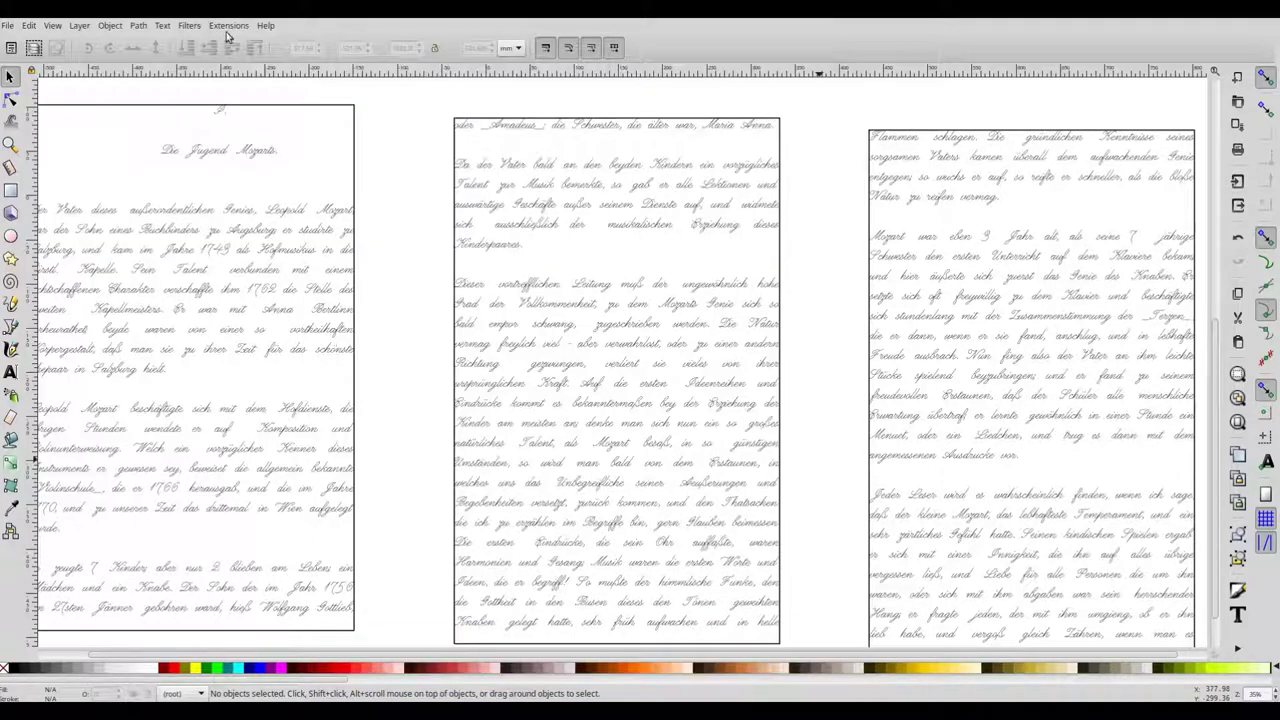
pyautogui.click(228, 25)
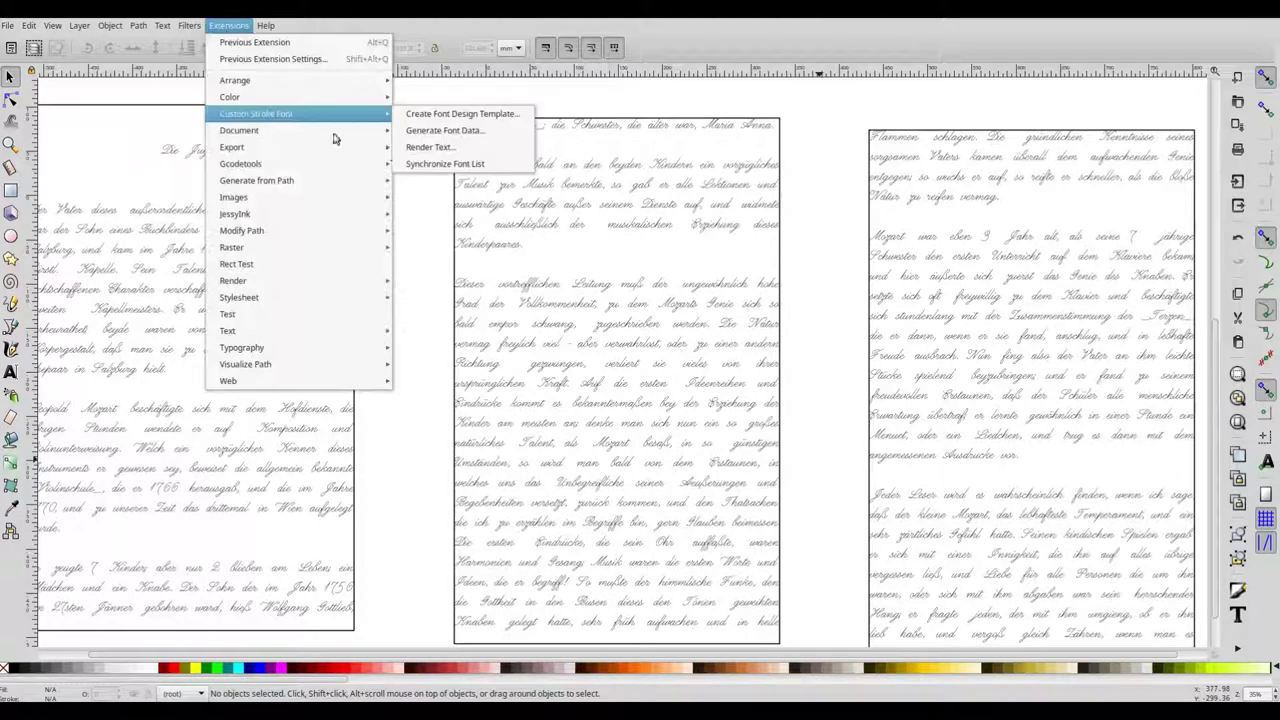
pyautogui.click(462, 147)
pyautogui.click(565, 303)
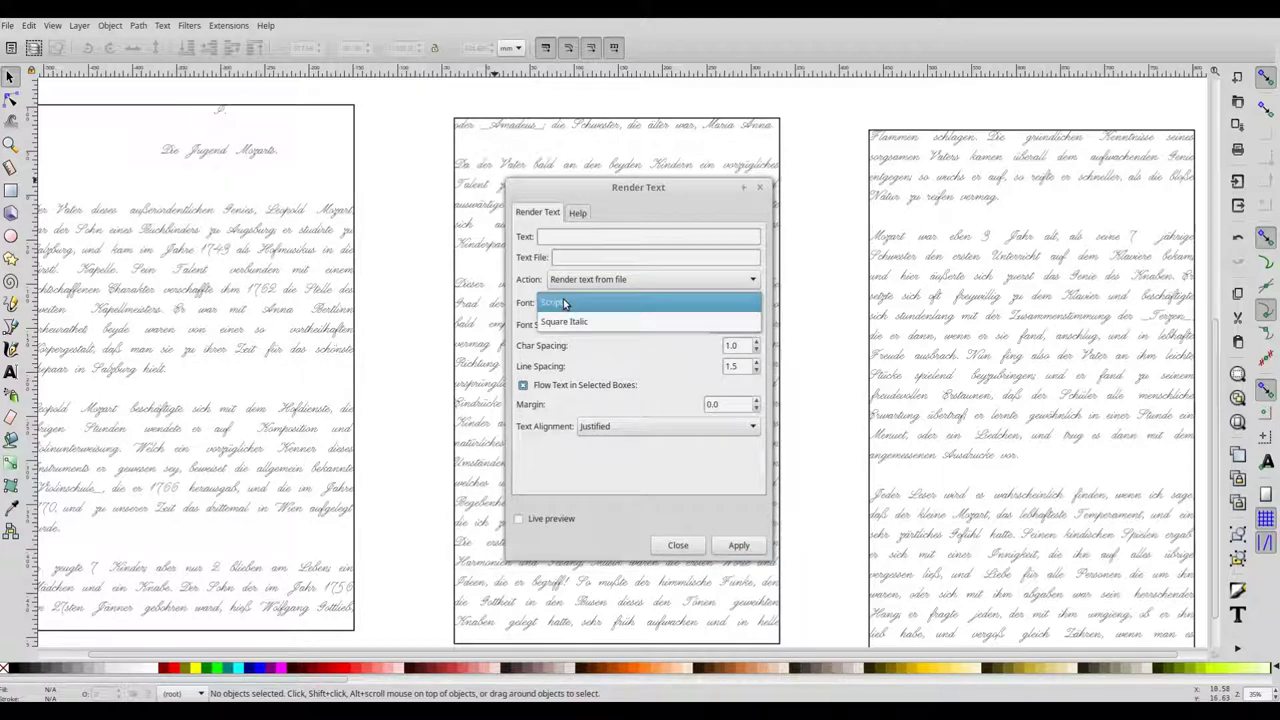
pyautogui.click(565, 303)
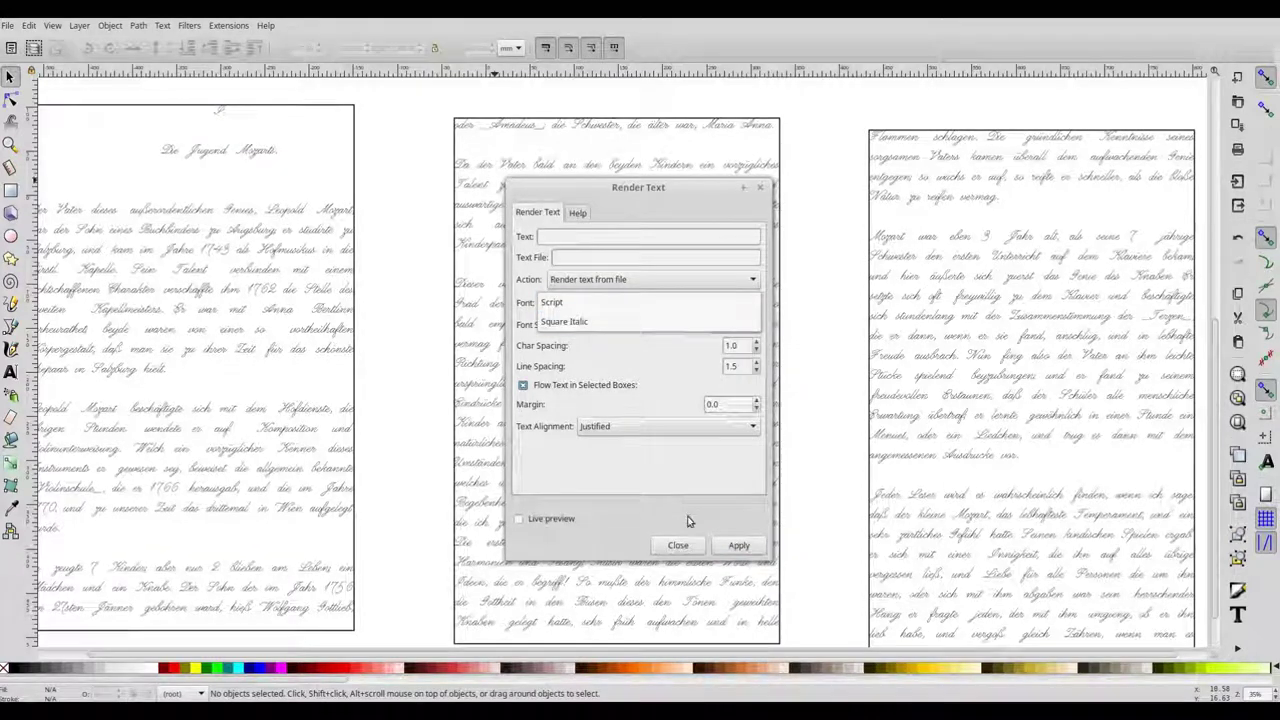
pyautogui.click(678, 545)
pyautogui.hscroll(4, 677, 349)
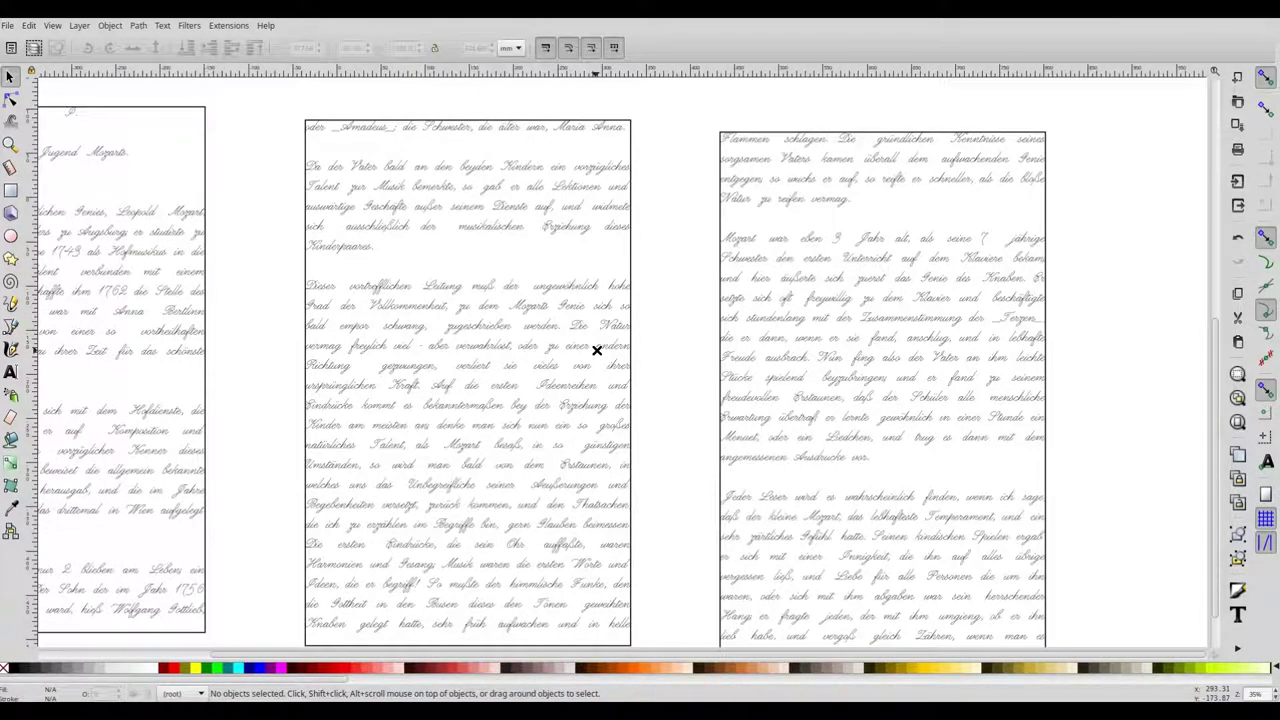